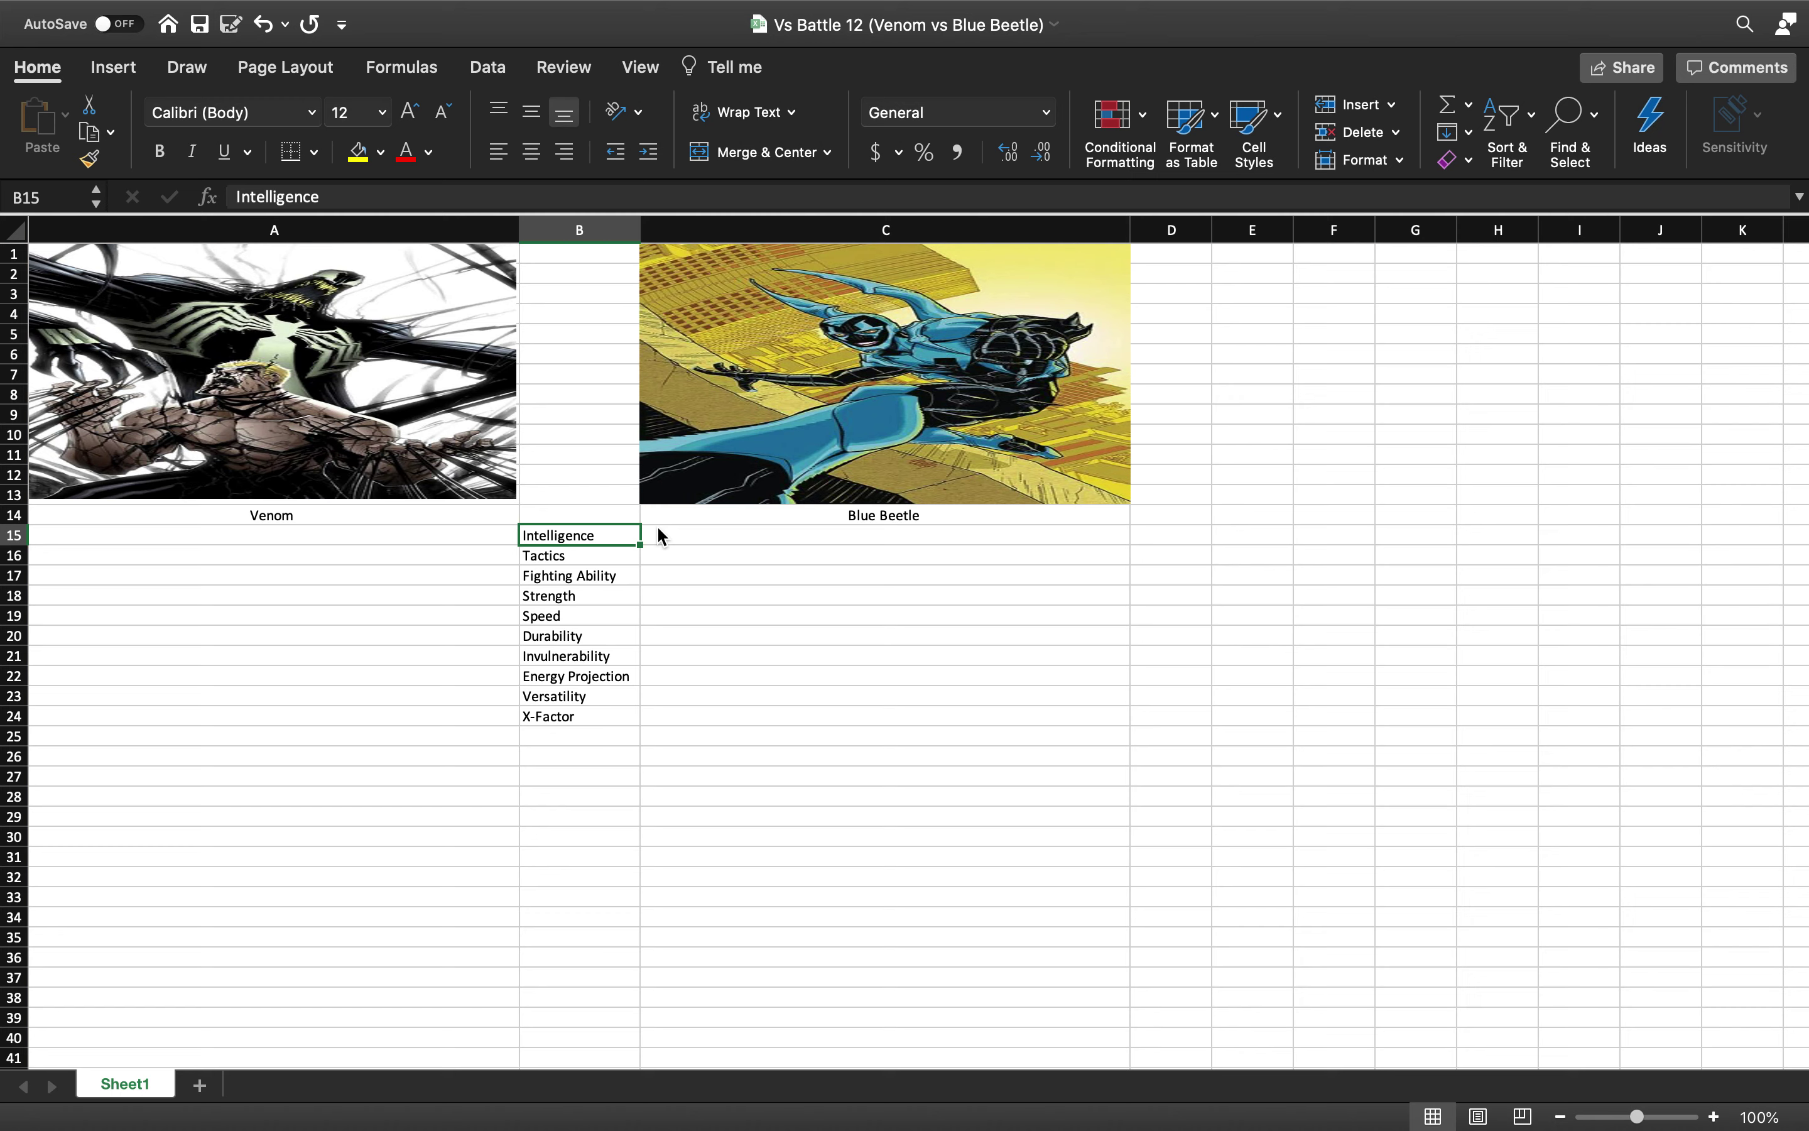
Enter an X for Venom in the Intelligence row and an X for Blue Beetle in the Tactics row
key("Left")
type("X")
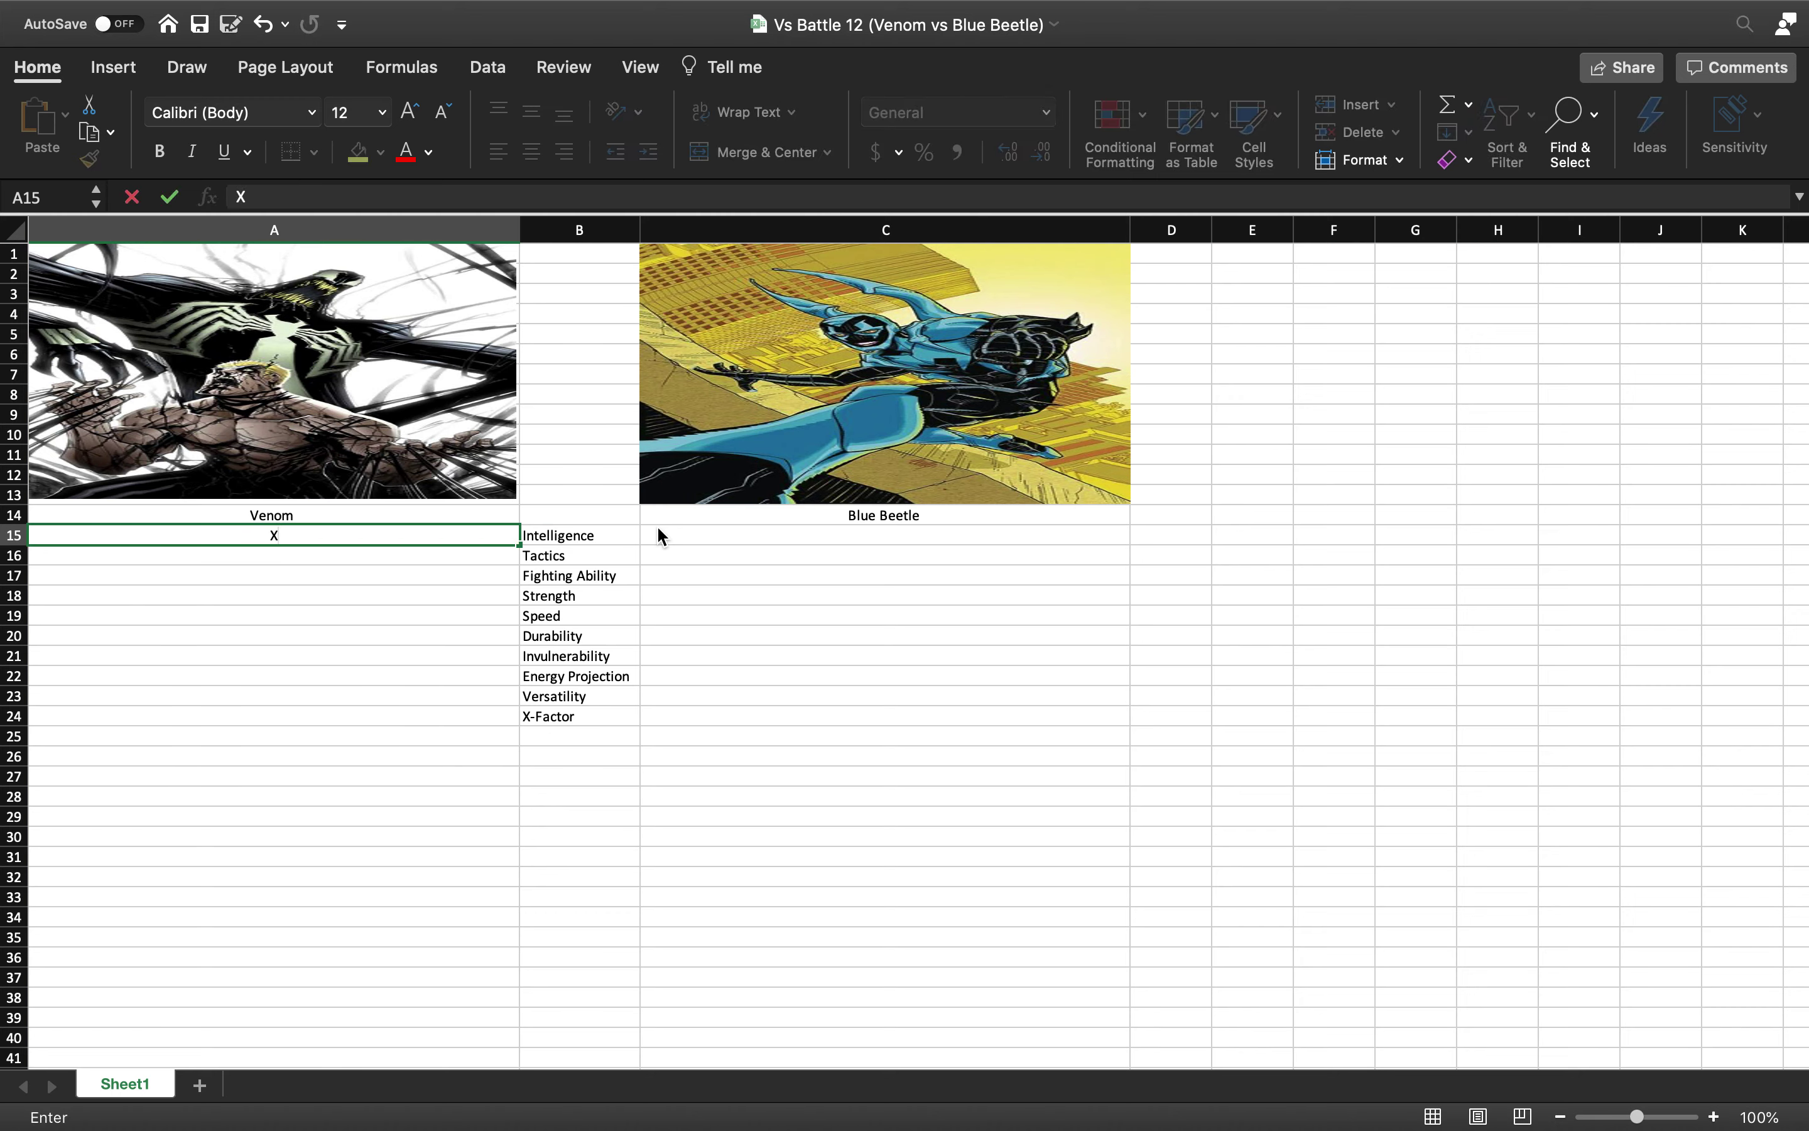
key("Right")
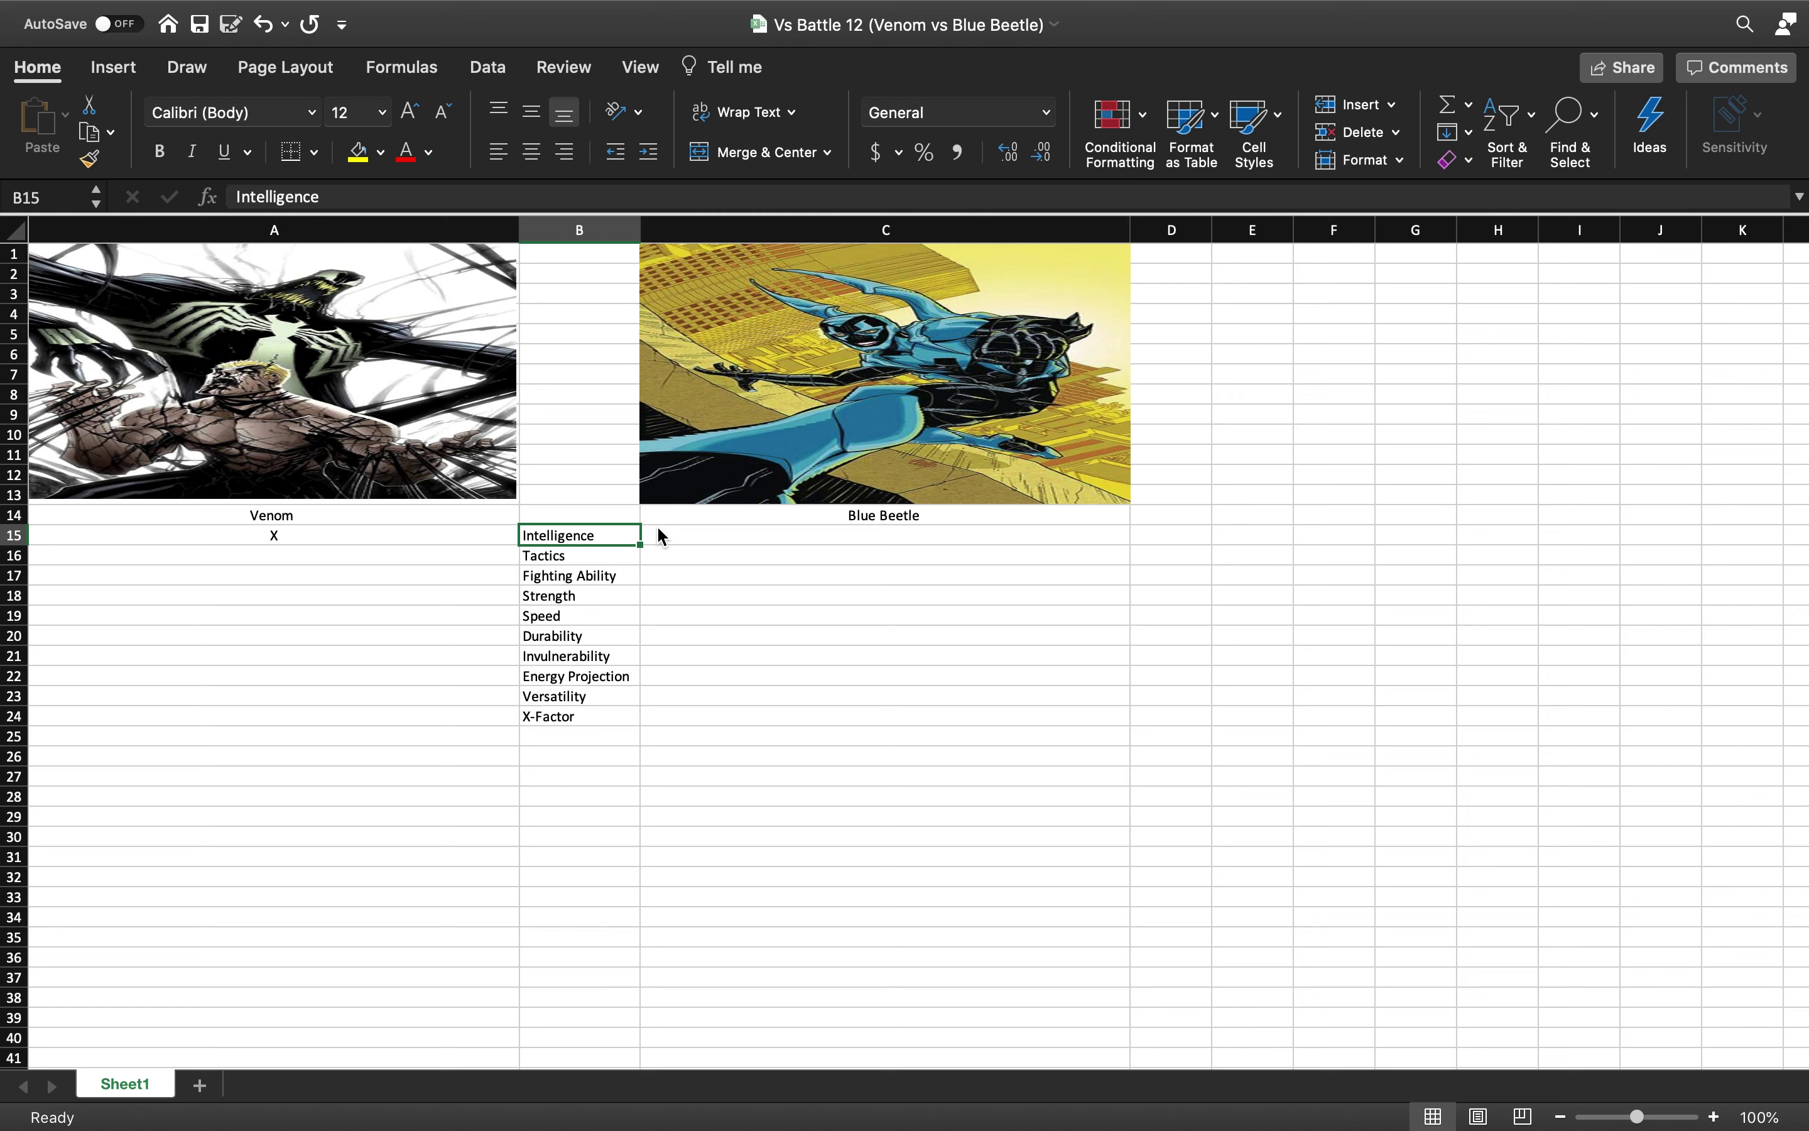
key("Down")
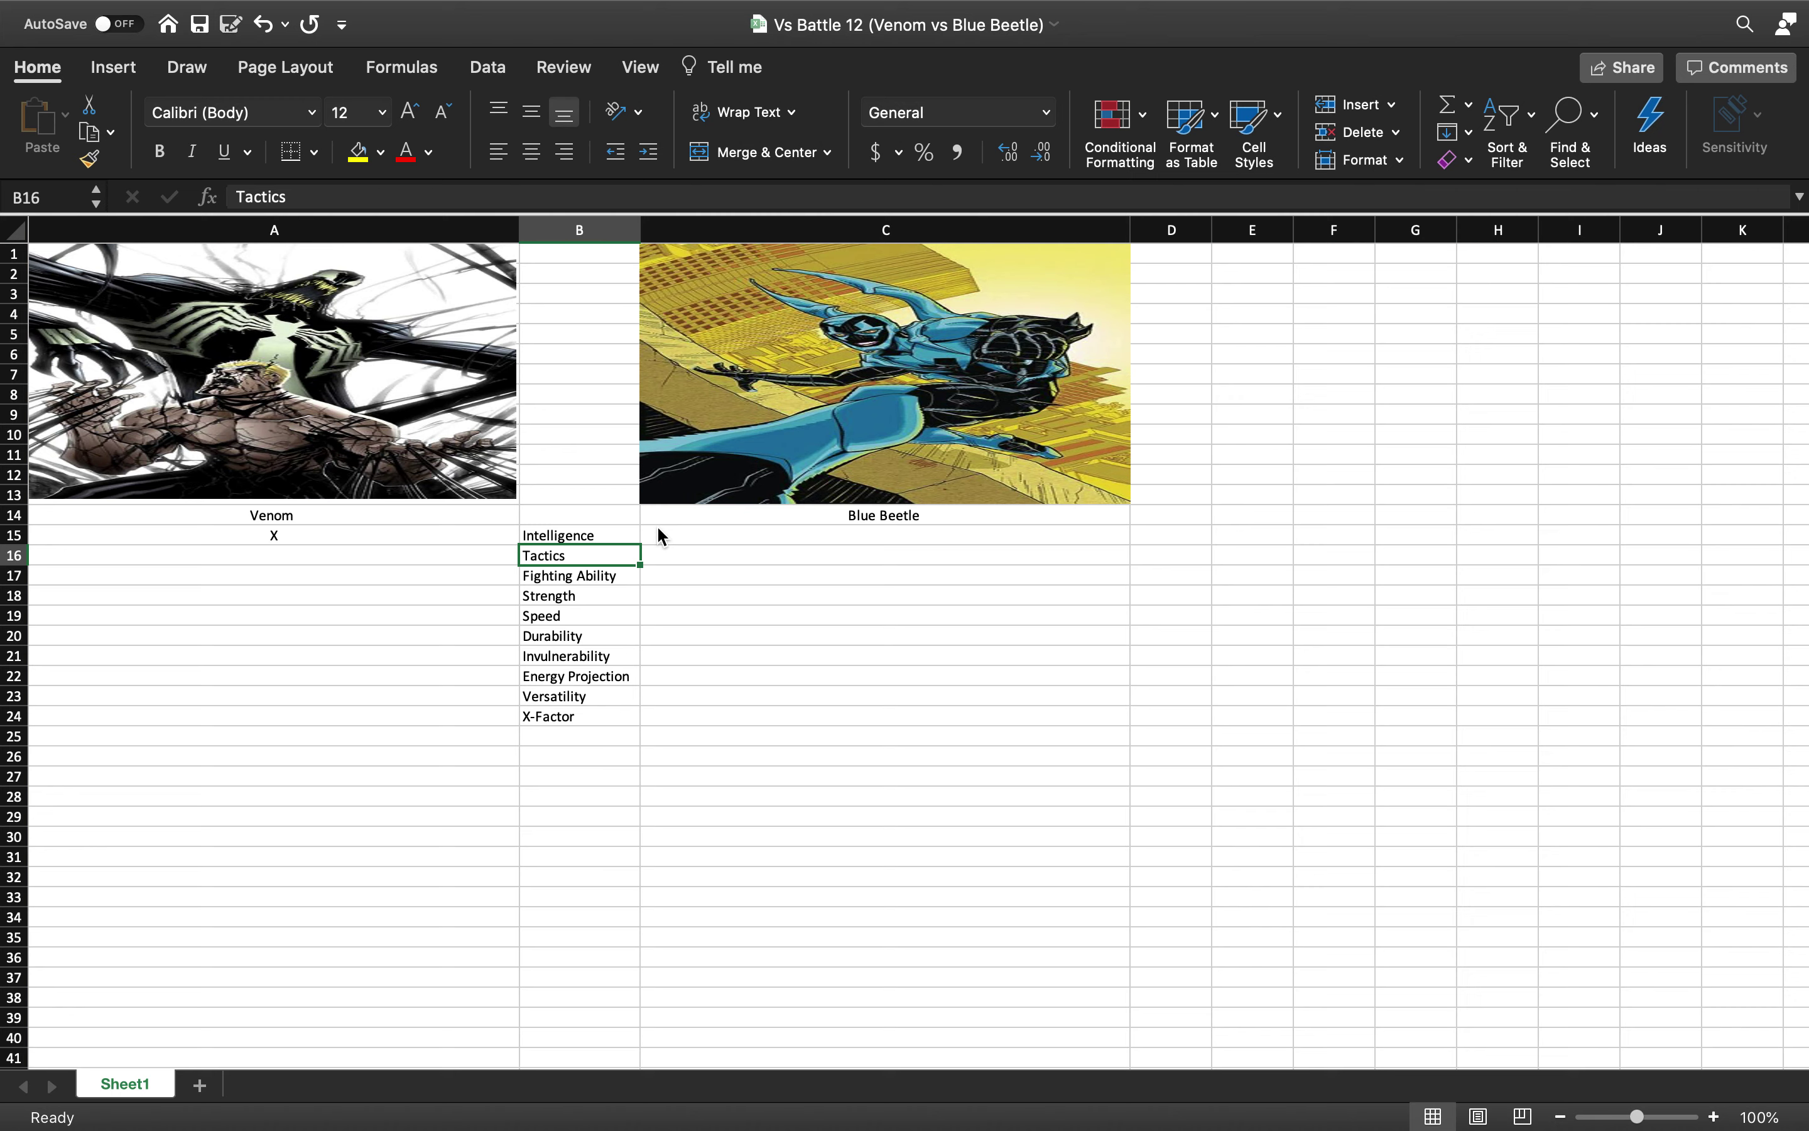
key("Right")
type("X")
key("Left")
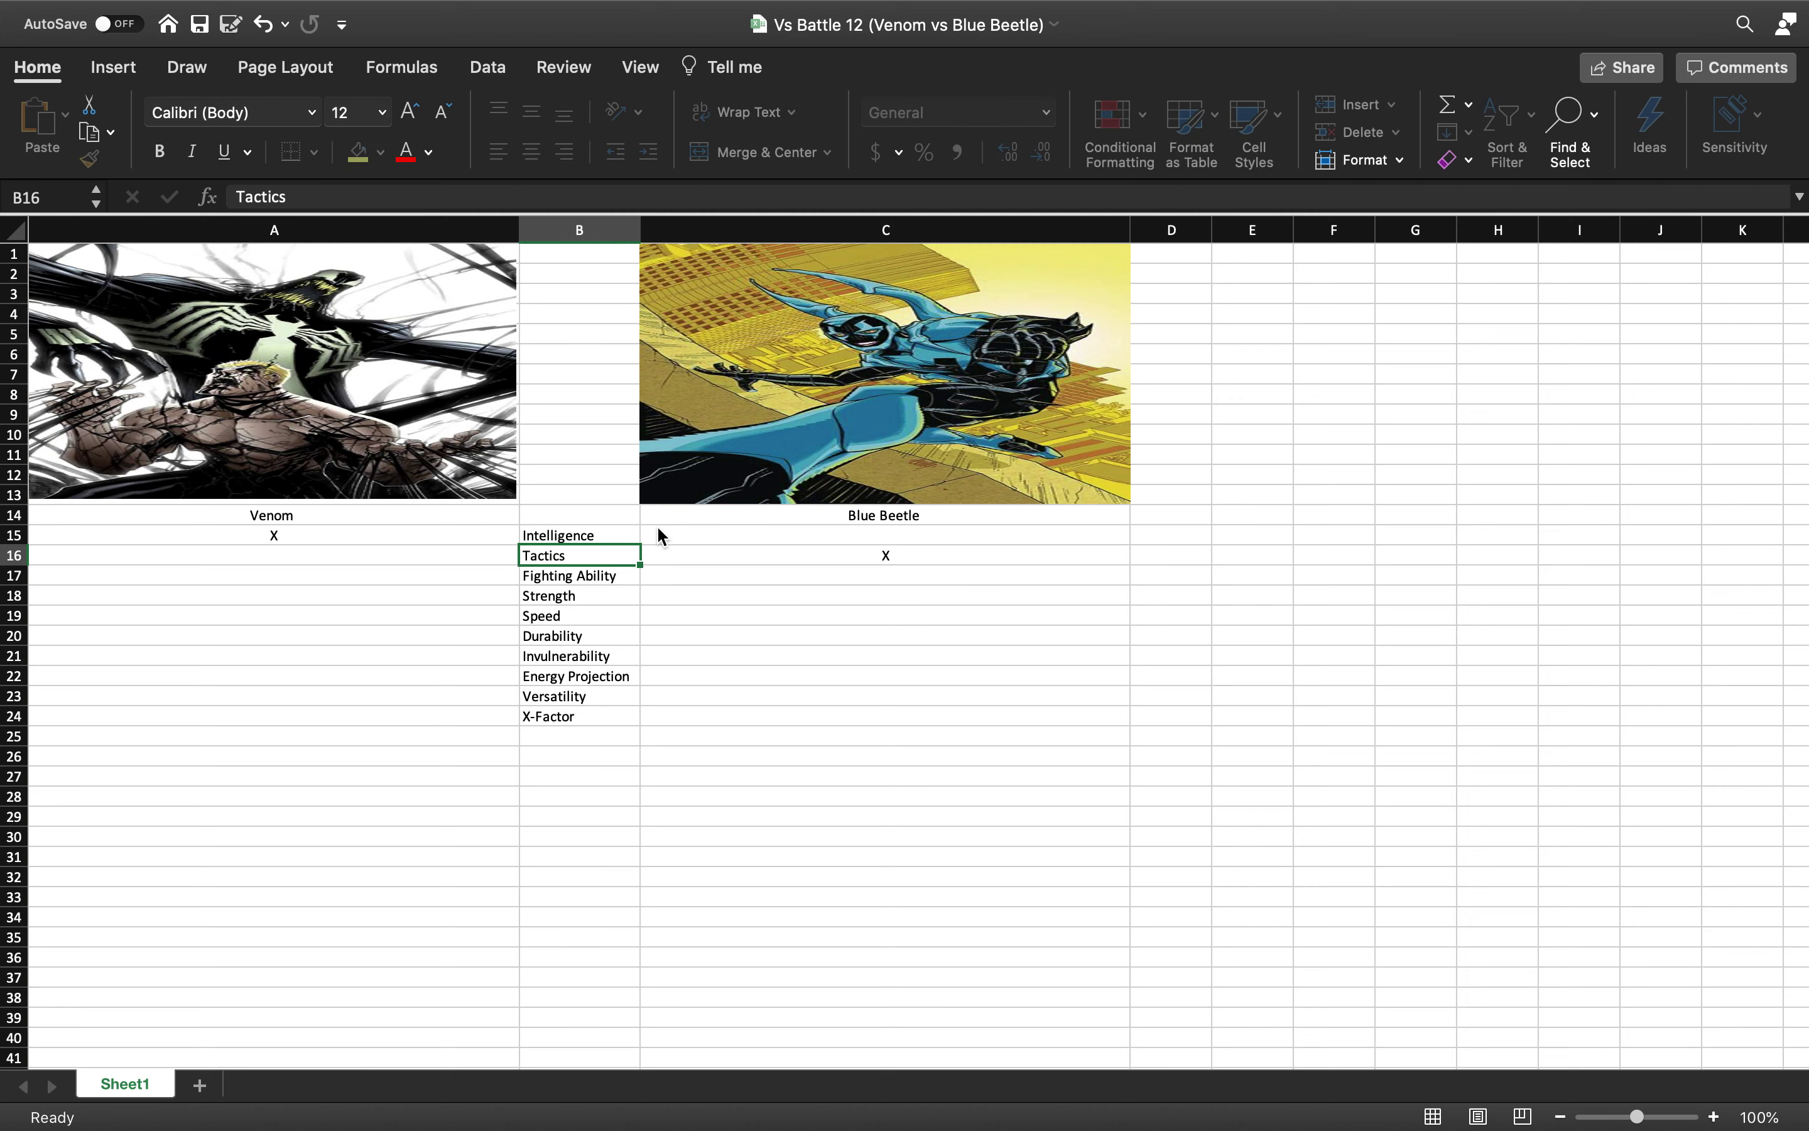
key("Down")
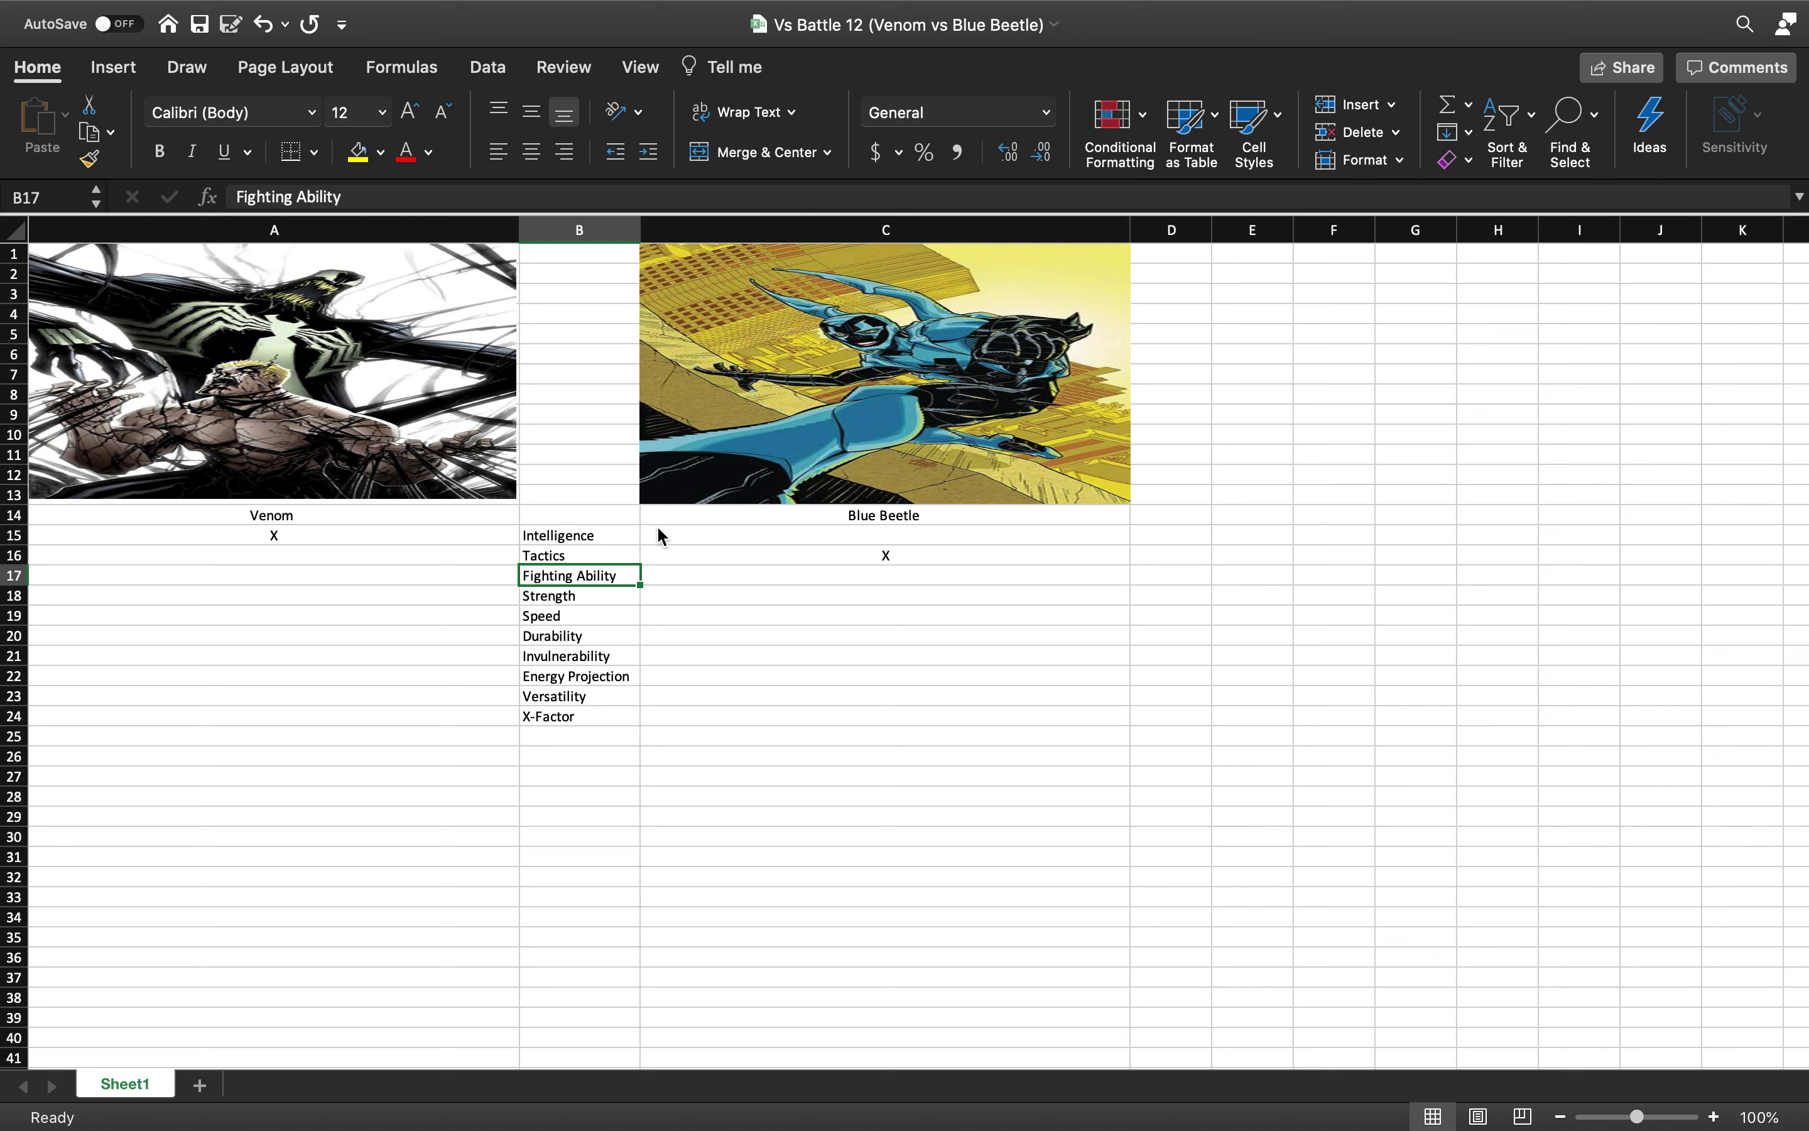
Enter an X for Venom in both the Fighting Ability row and the Strength row
key("Left")
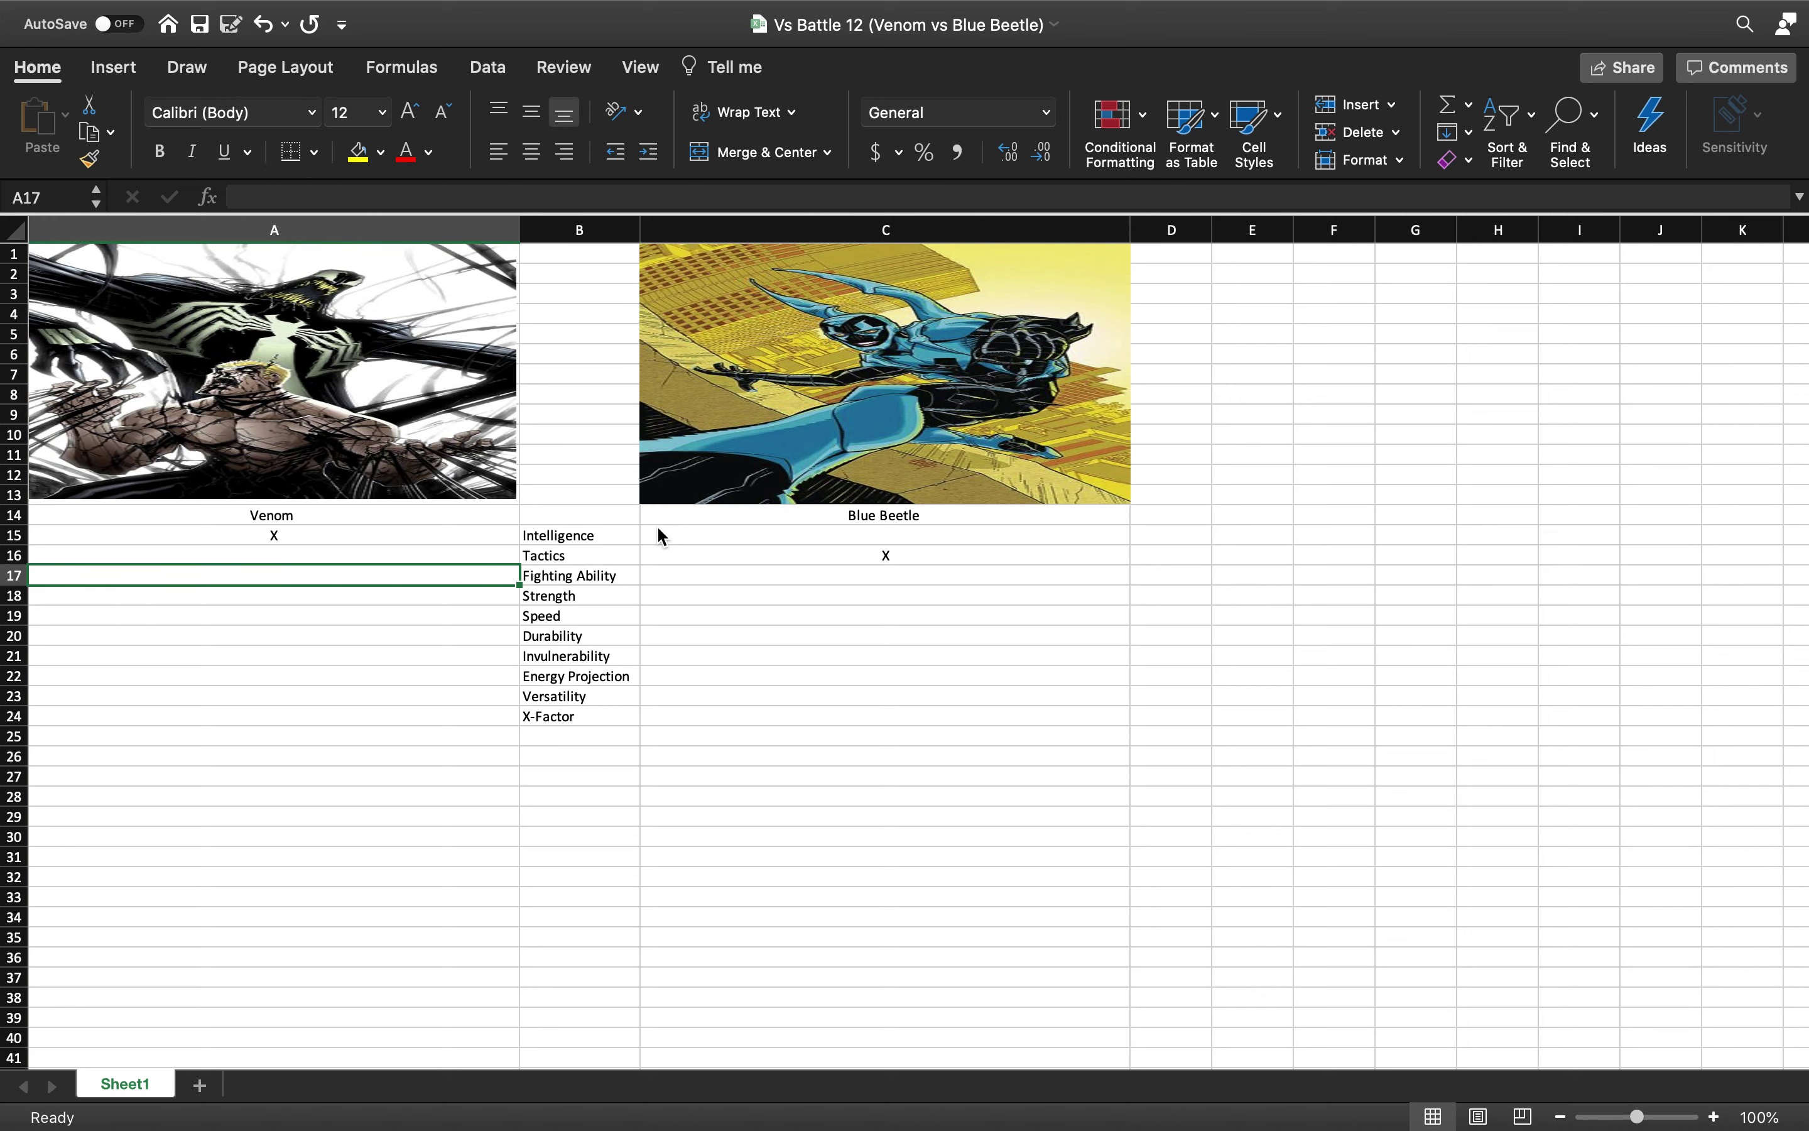
type("X")
key("Right")
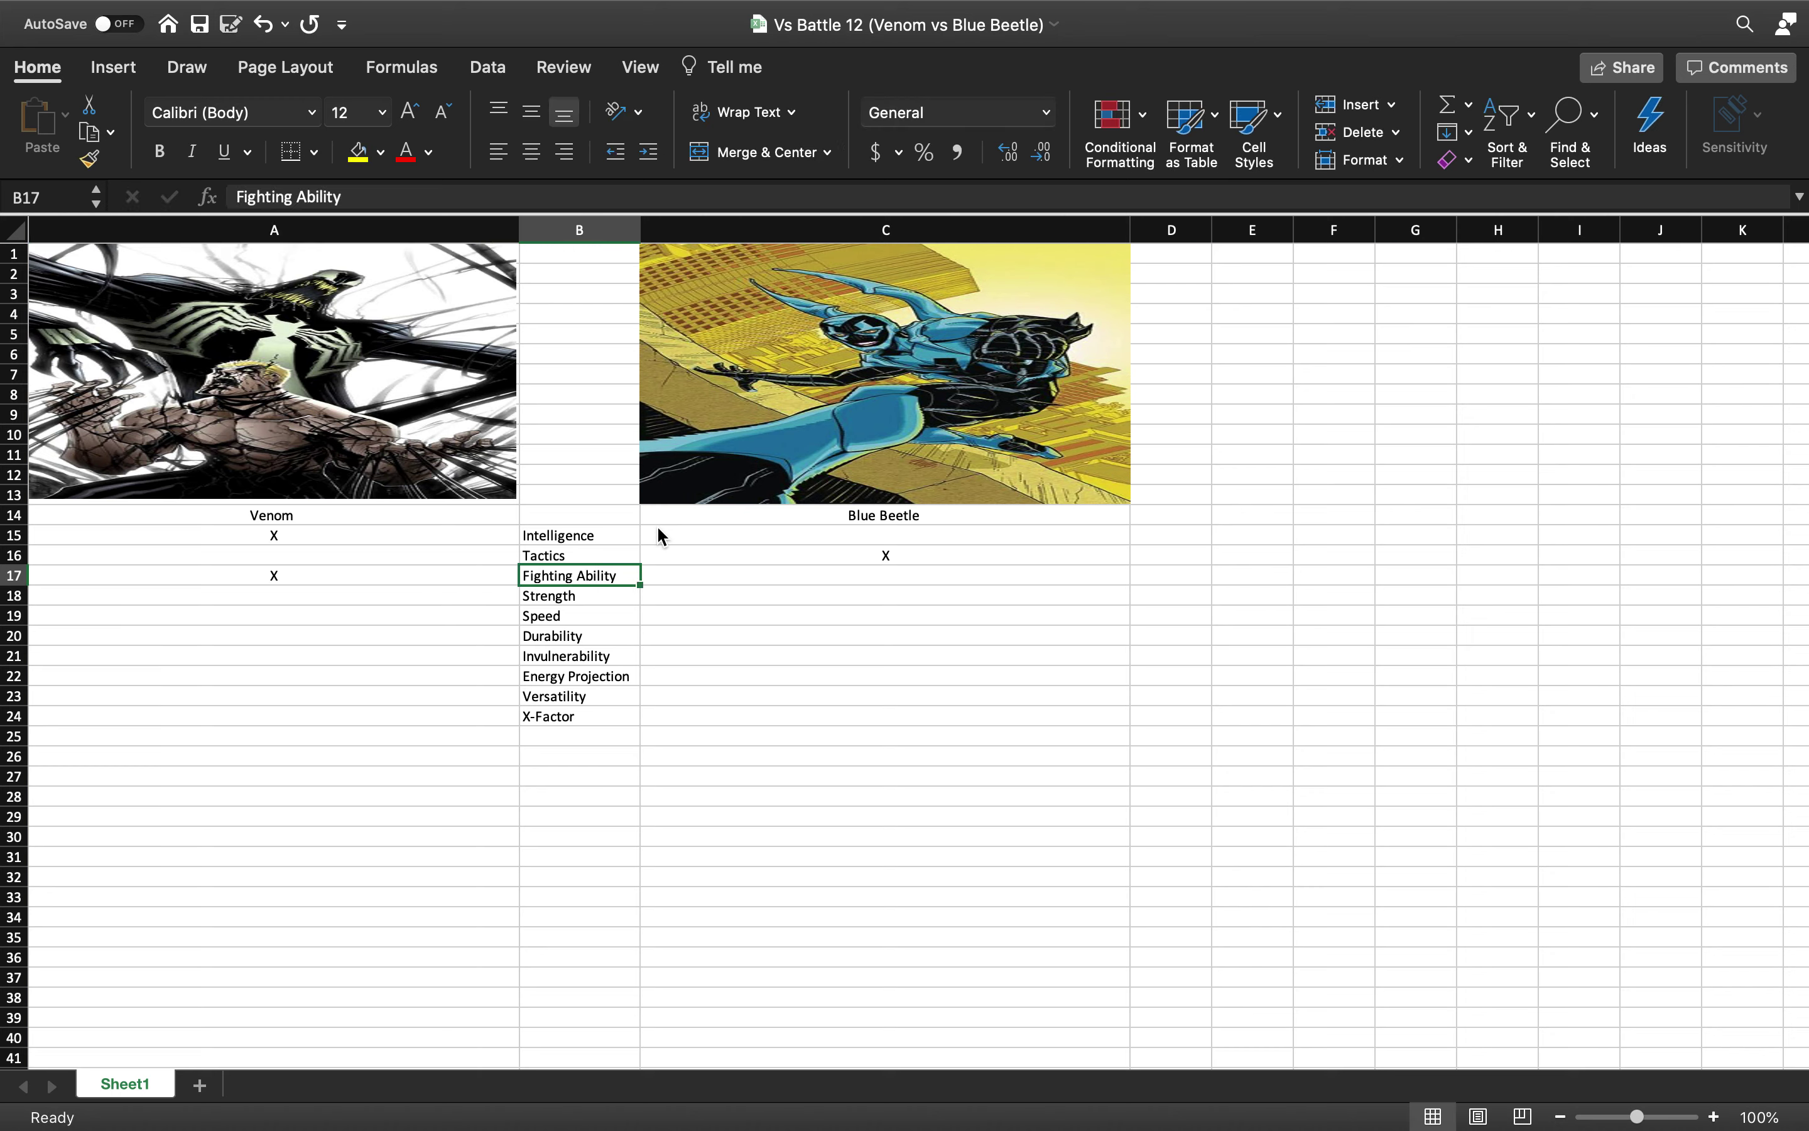
key("Up")
key("Down")
key("Down")
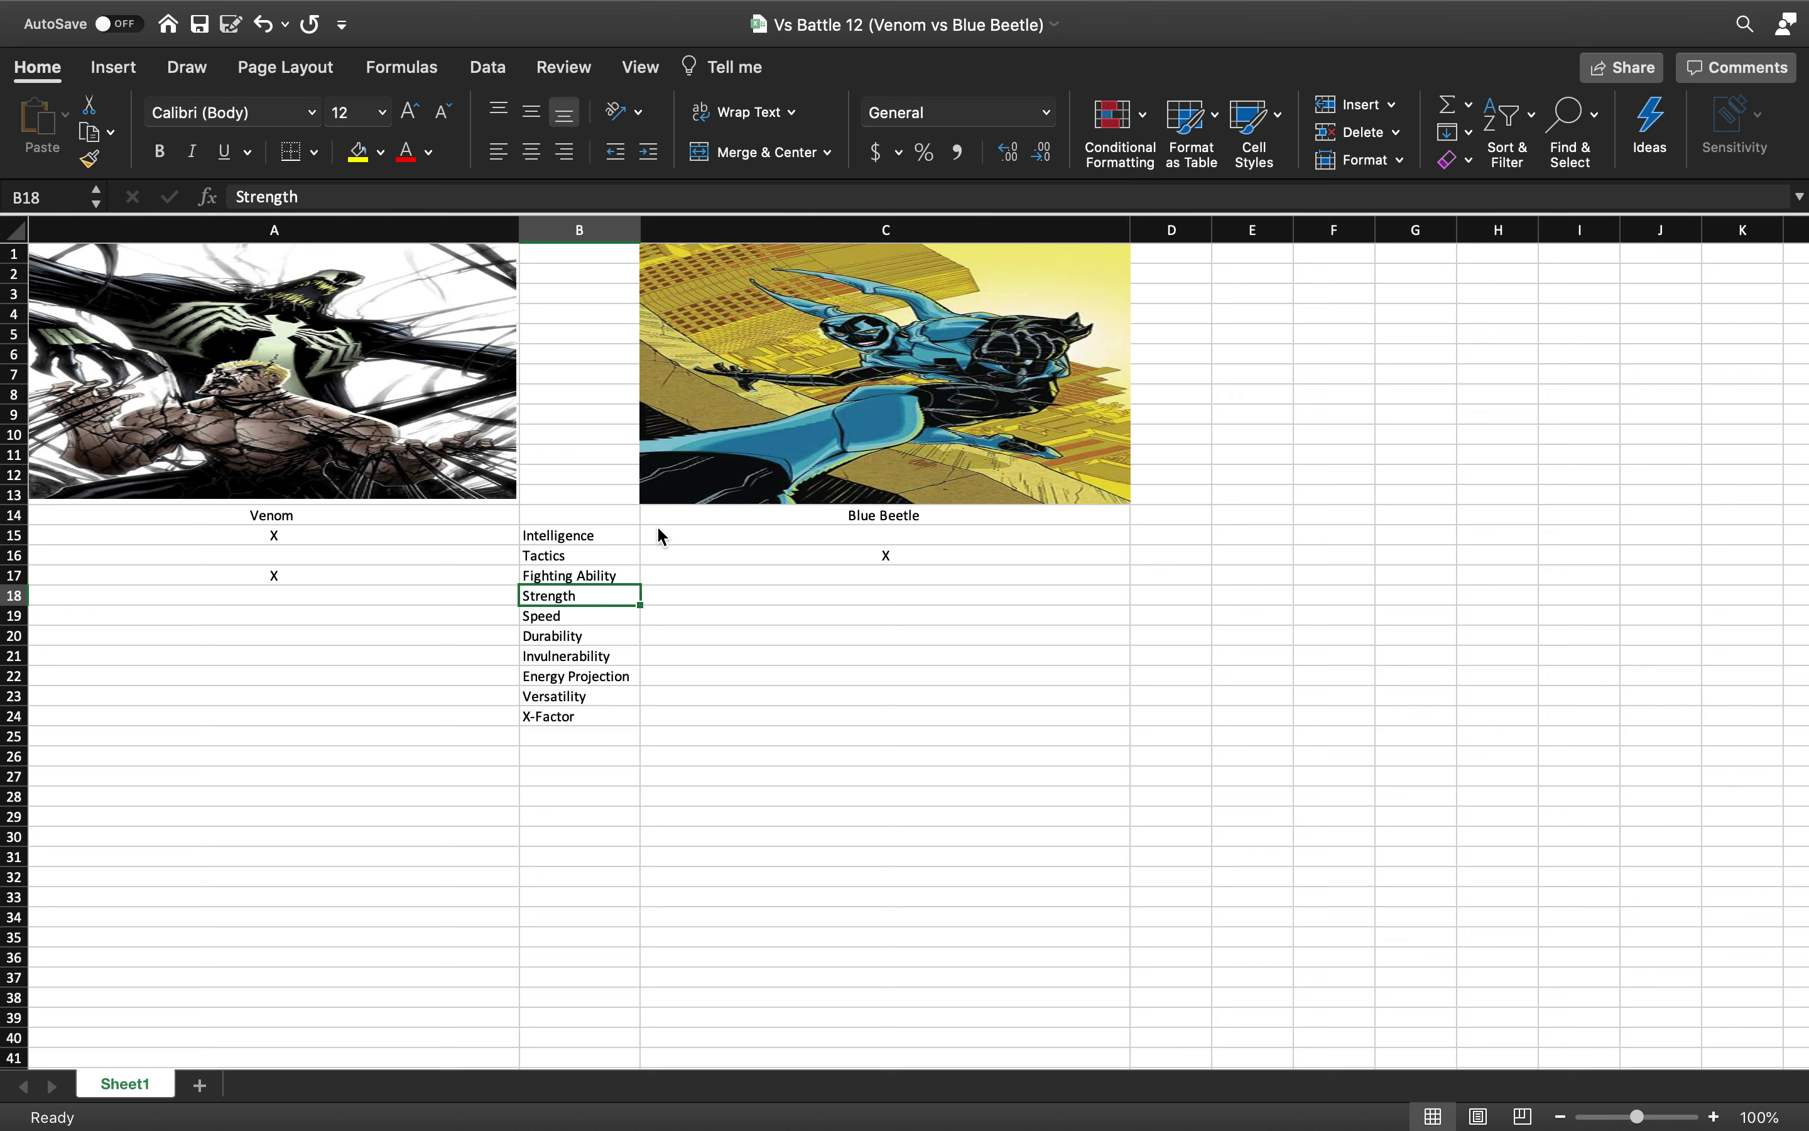
key("Left")
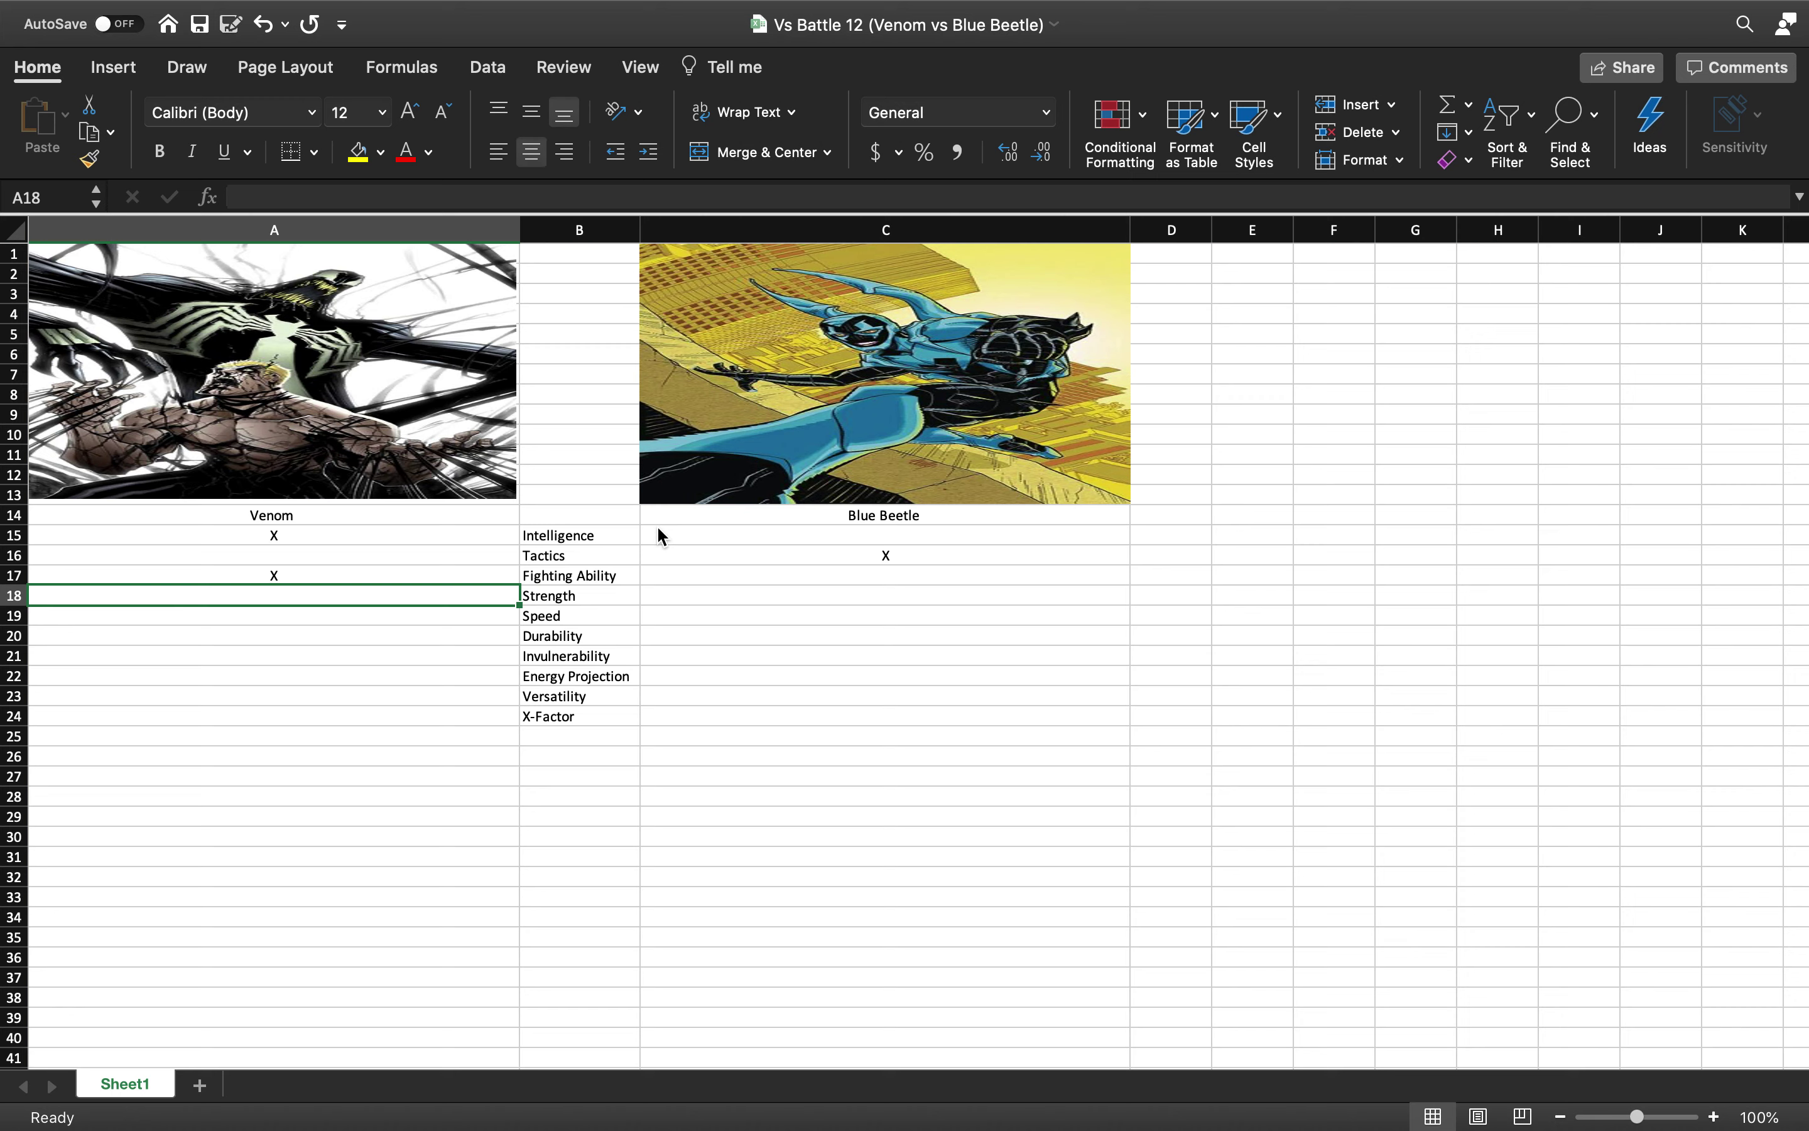
type("X")
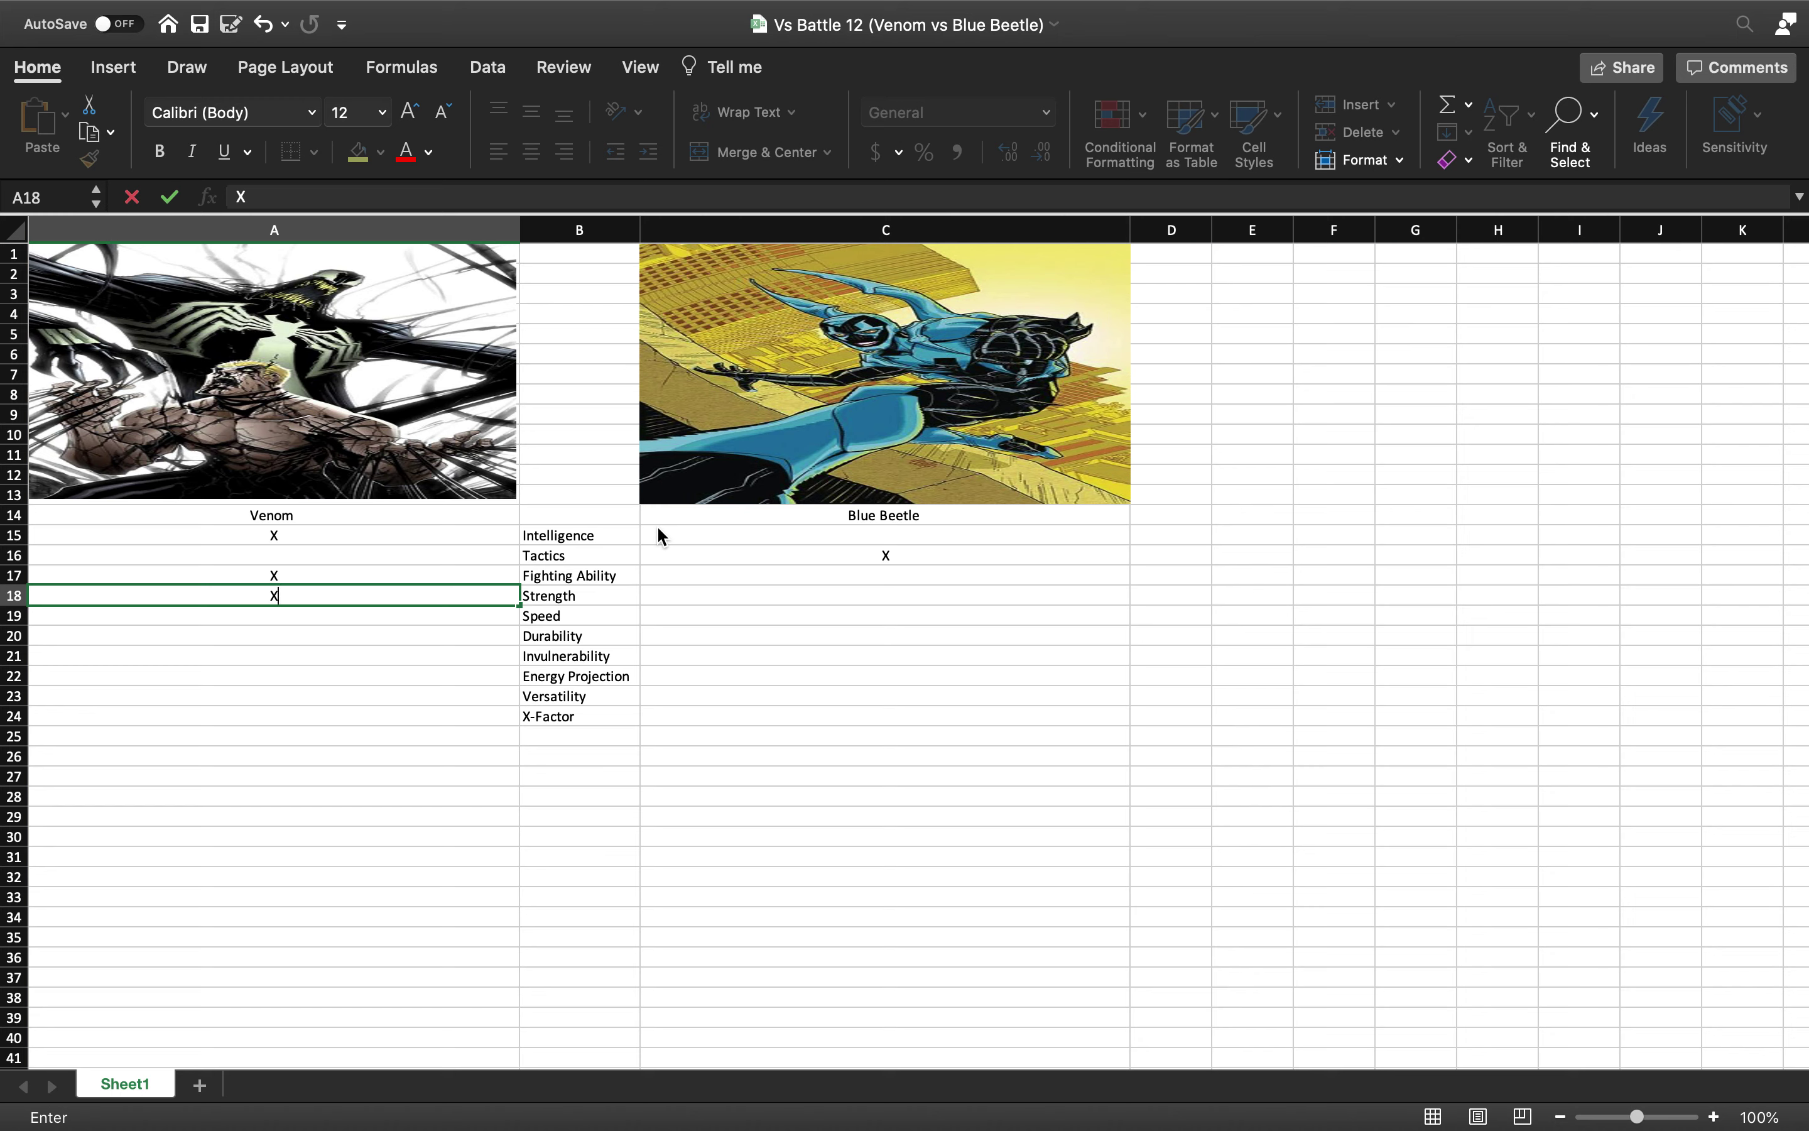
key("Tab")
key("Down")
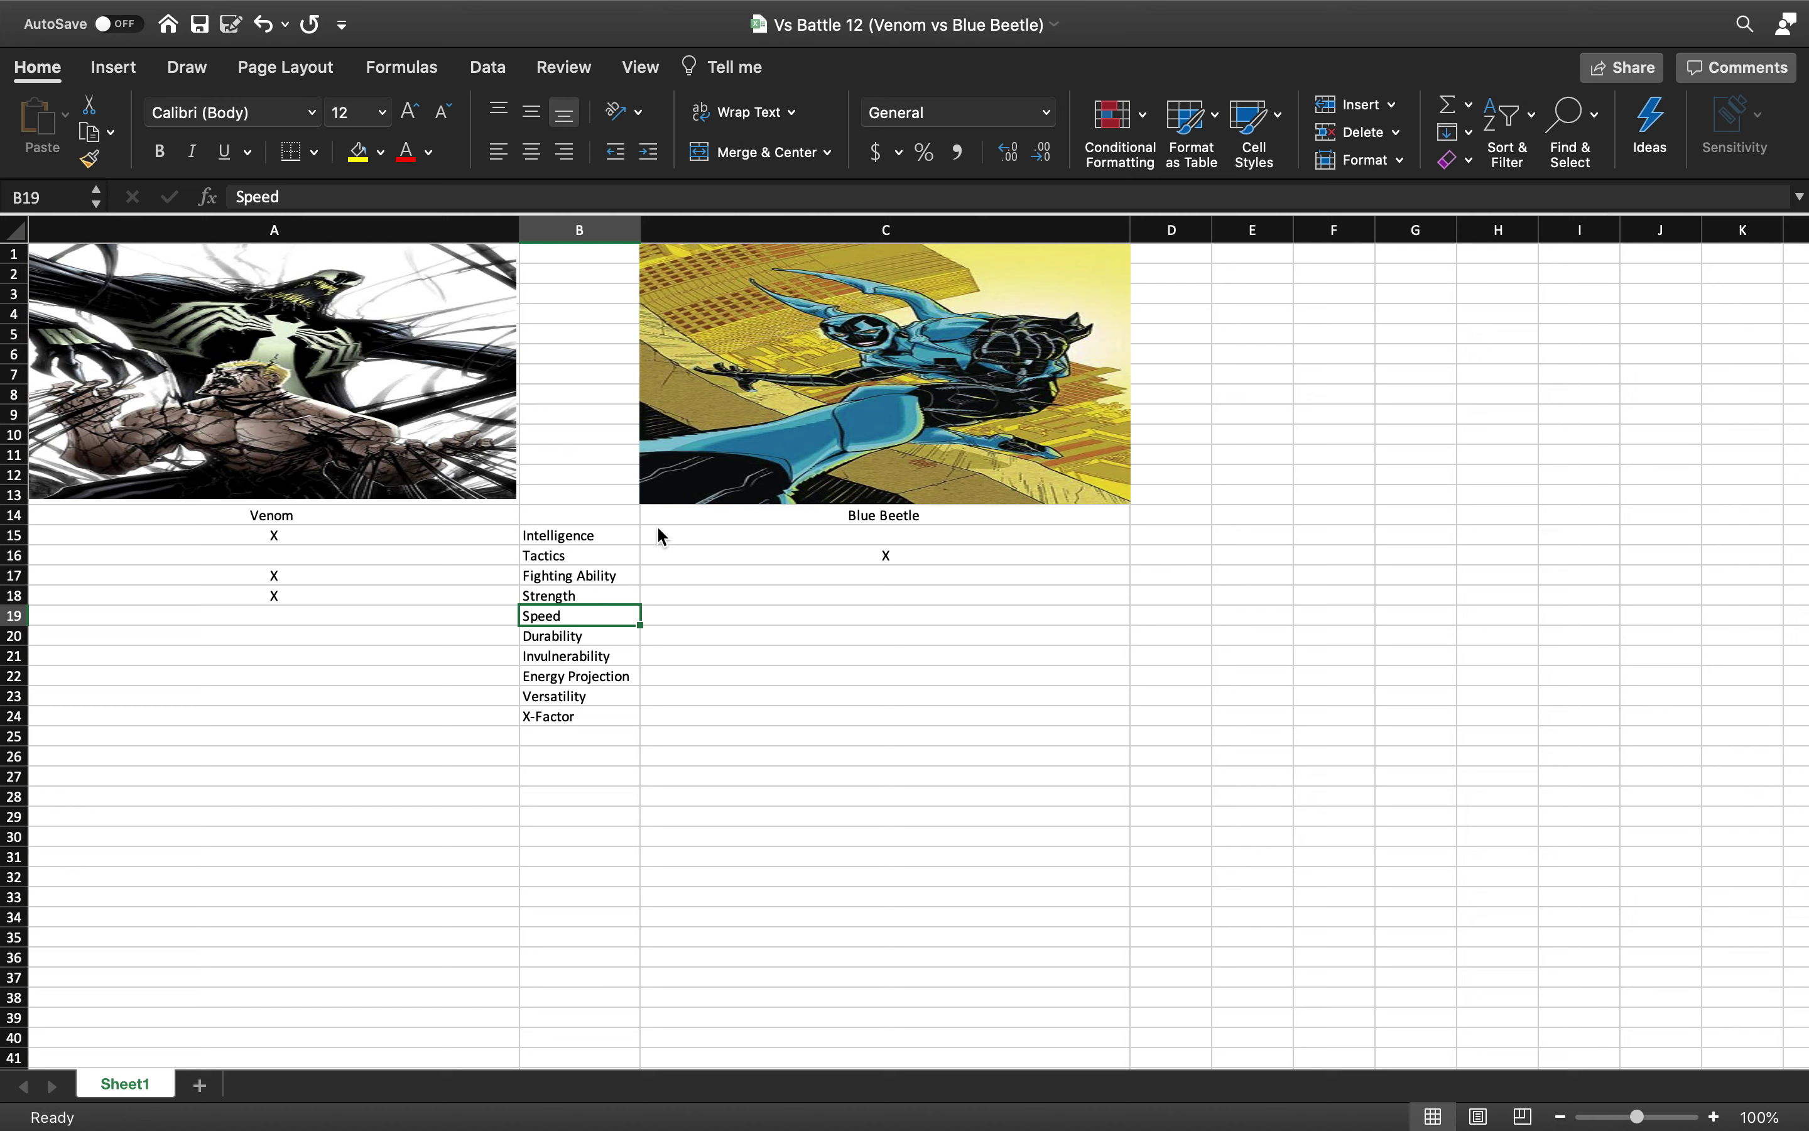
Enter an X for Blue Beetle in the Speed row and an X for Venom in the Durability row
left_click(679, 615)
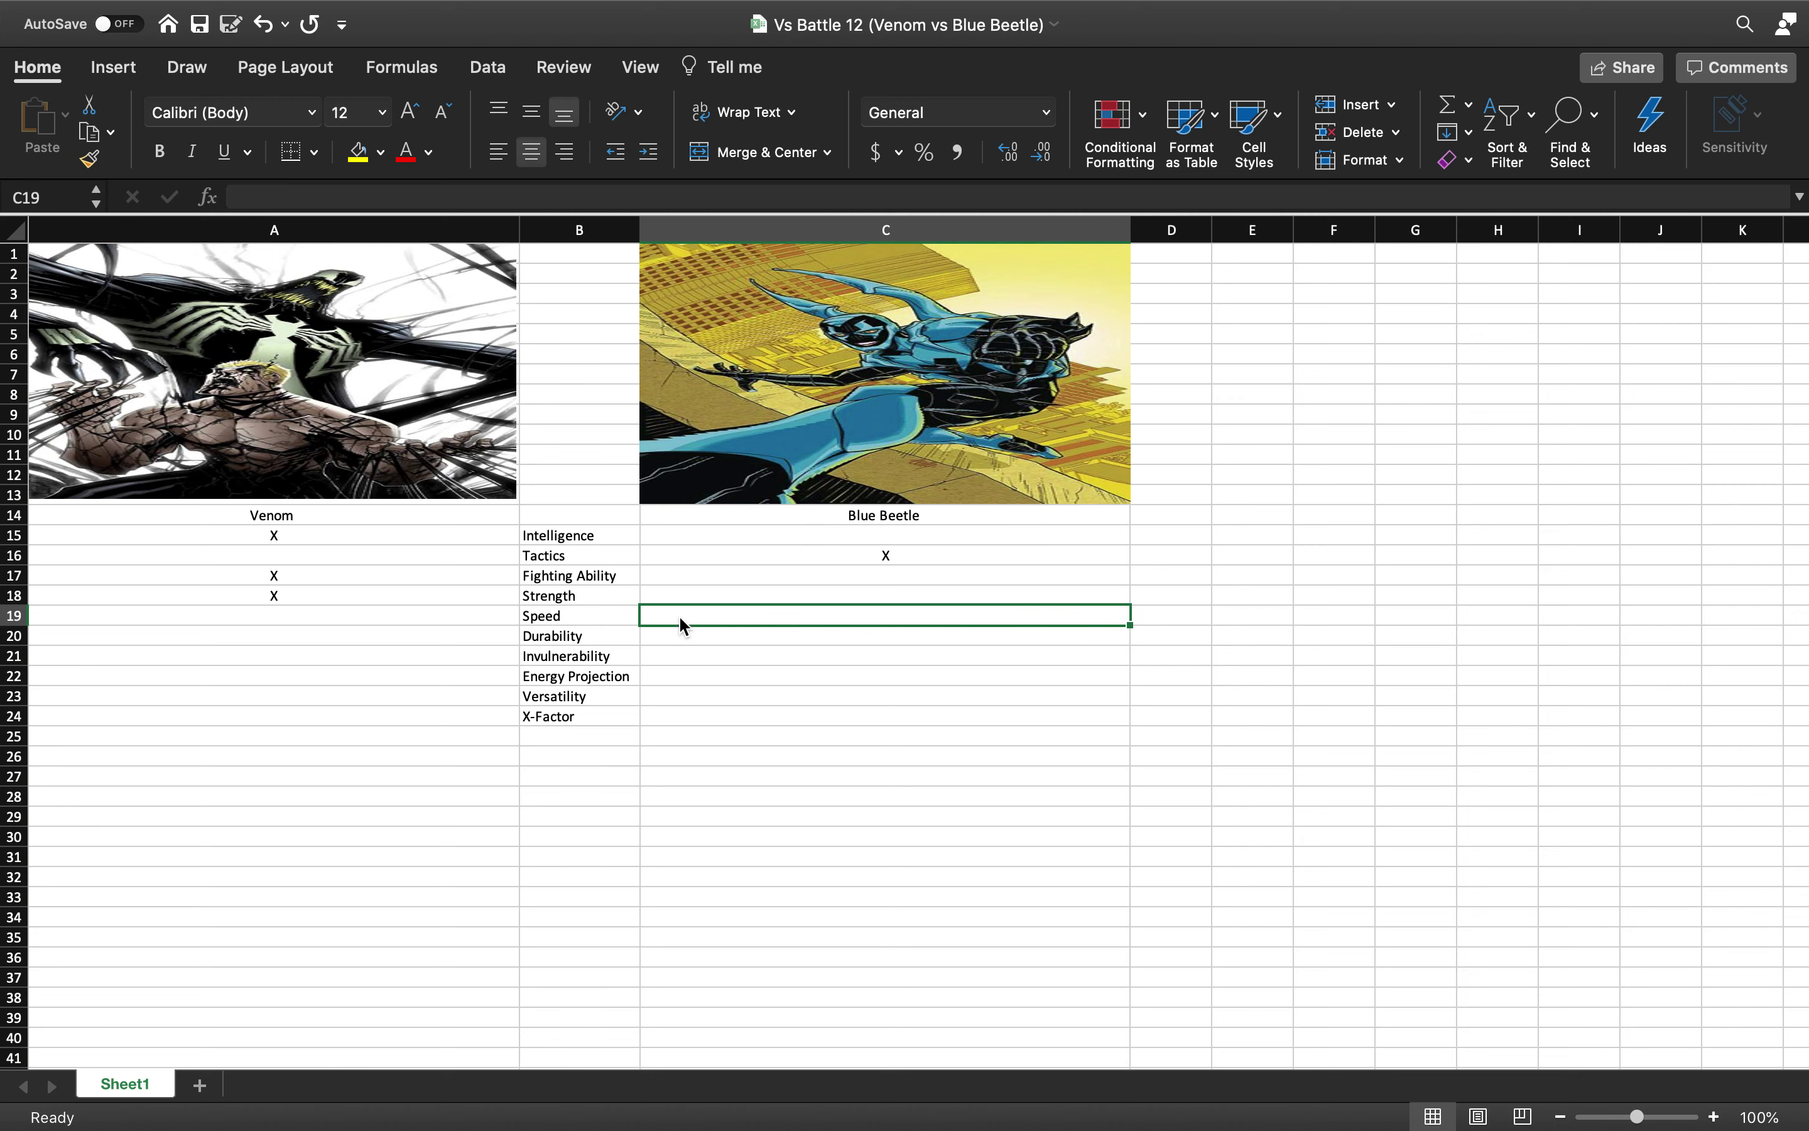
type("X")
key("Left")
key("Down")
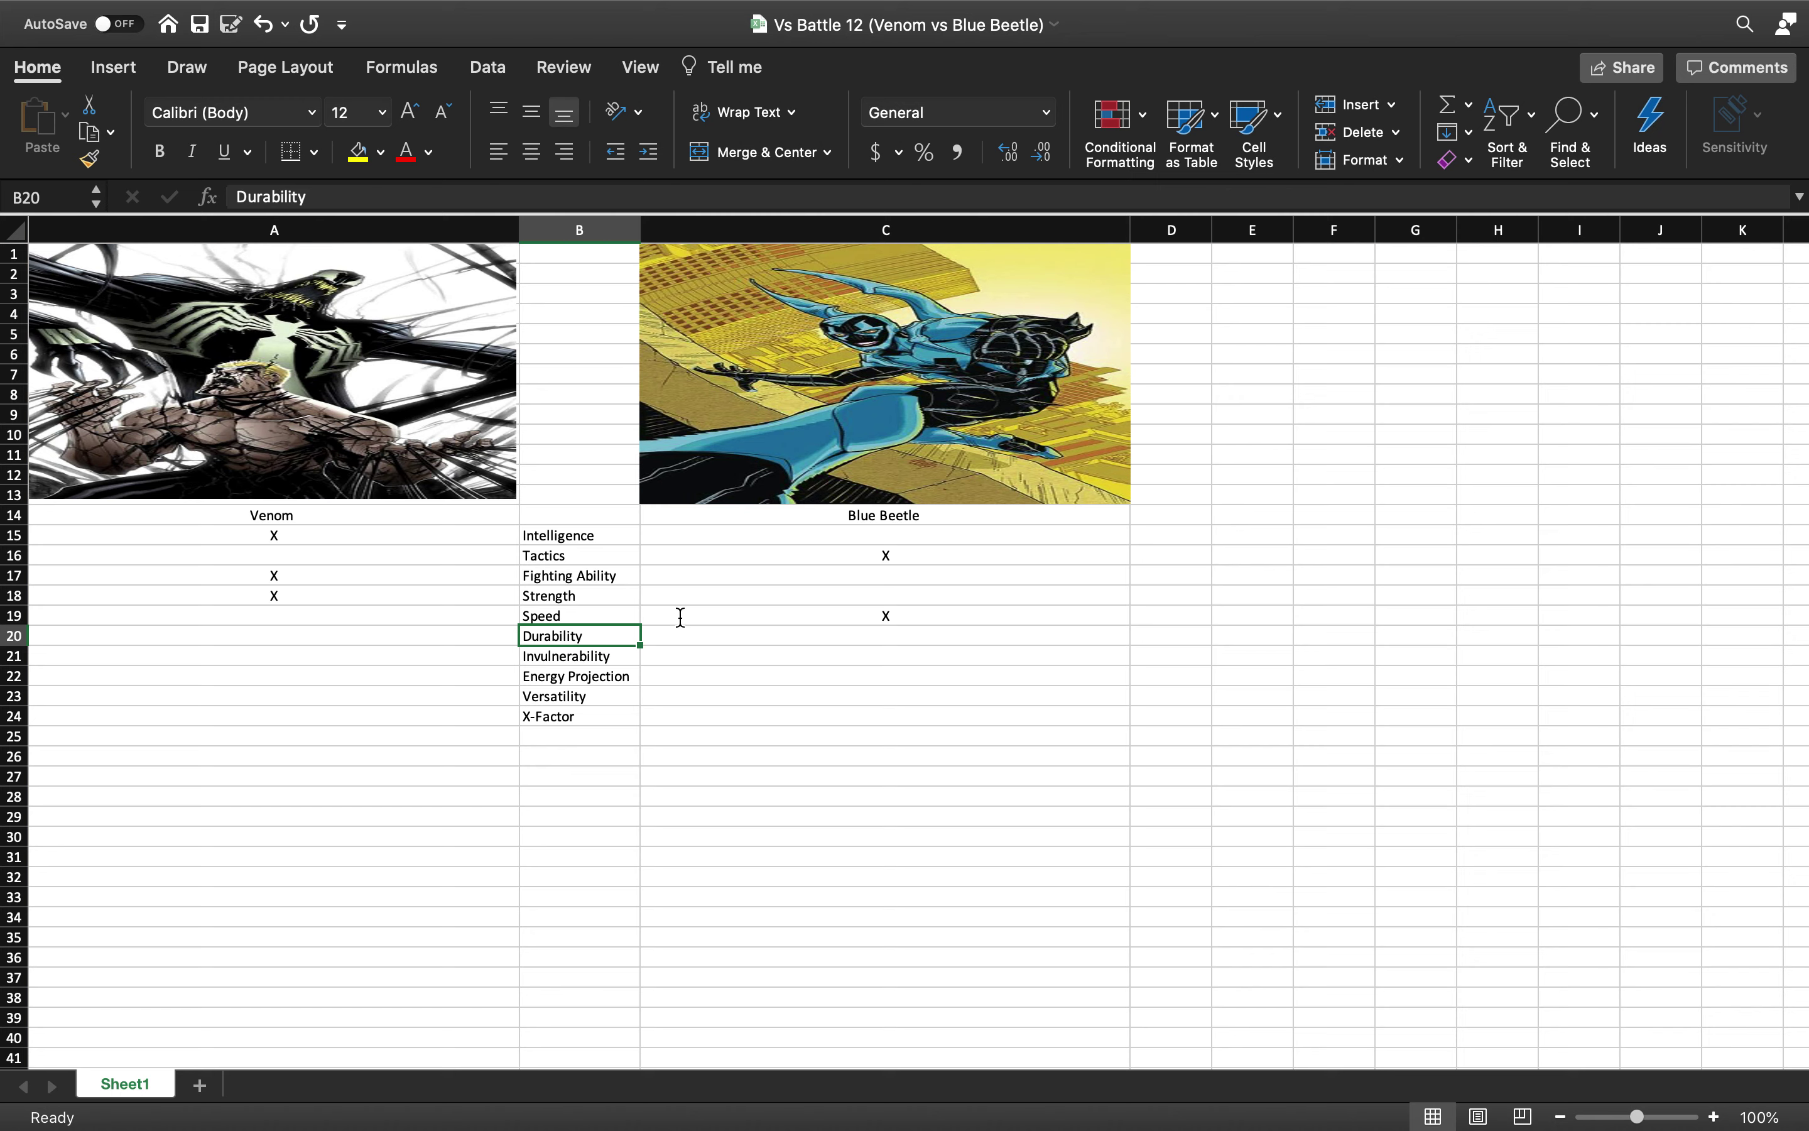
key("Left")
type("X")
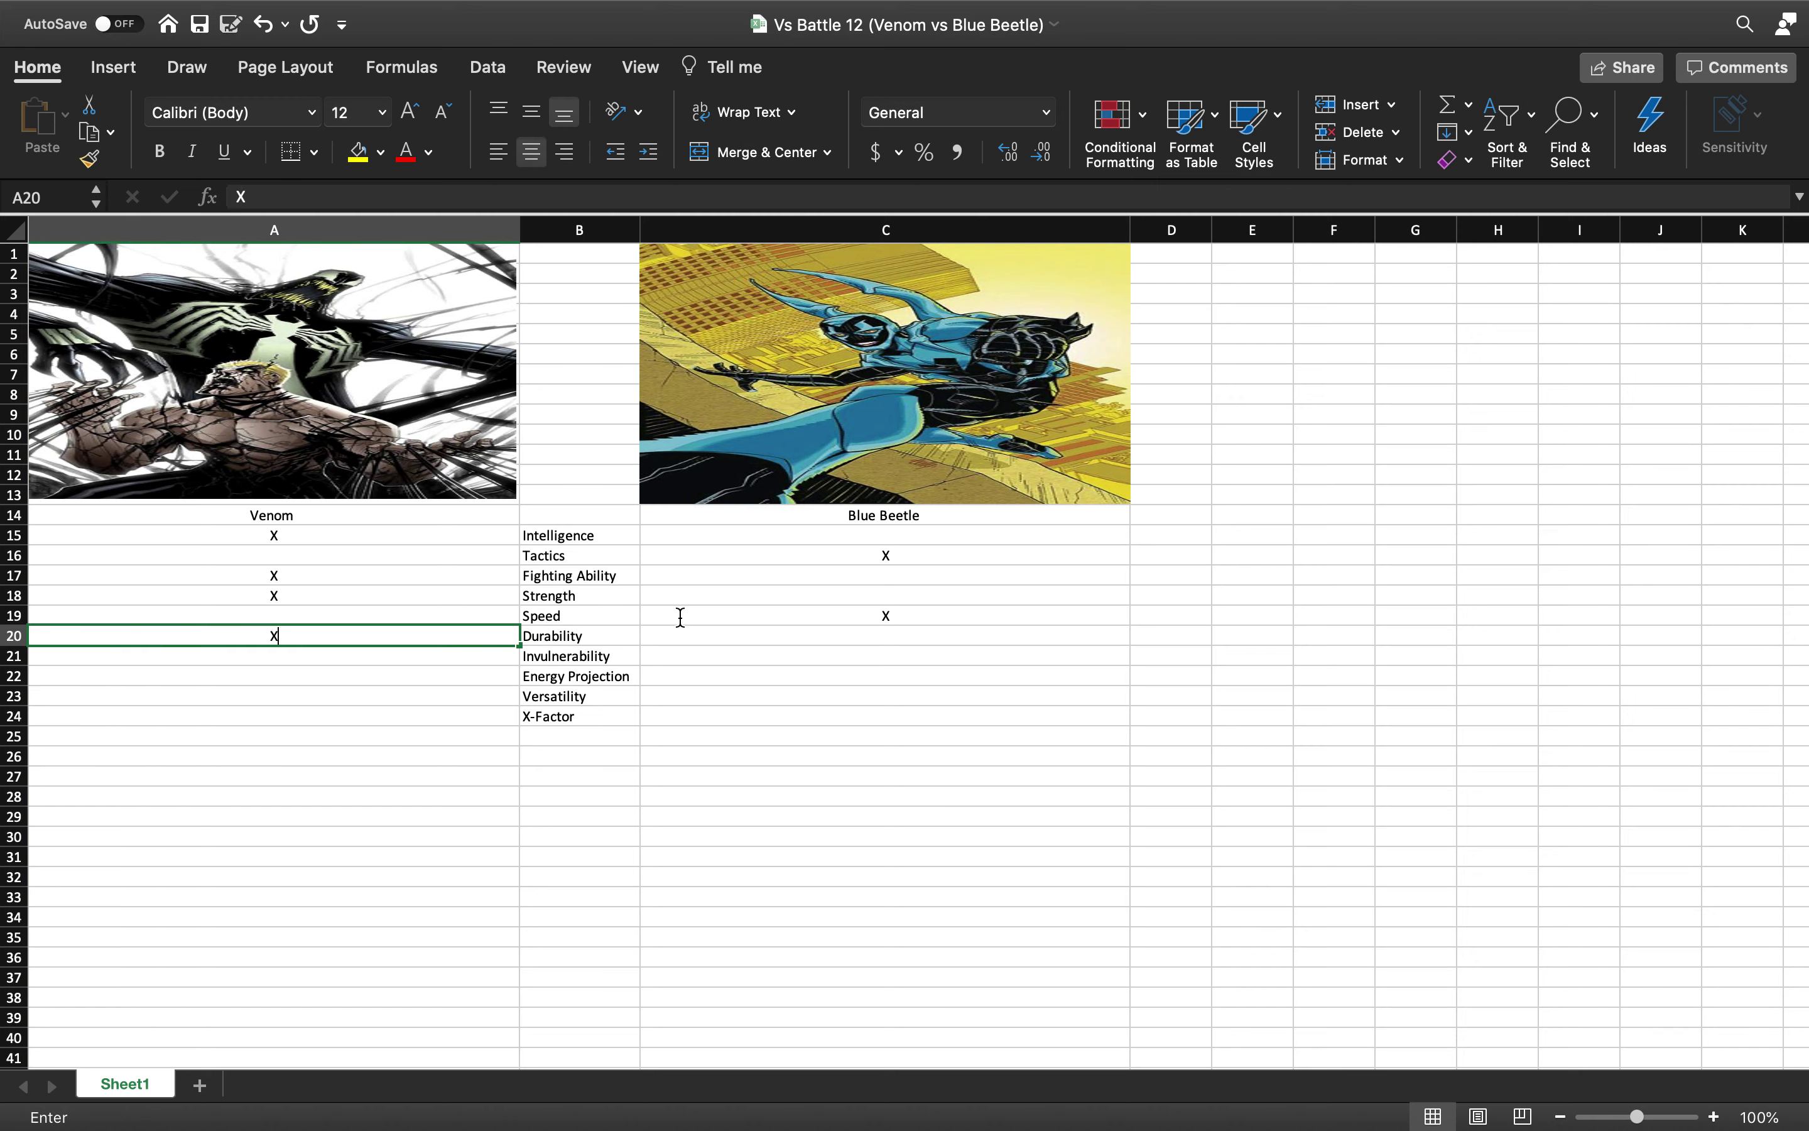
key("Right")
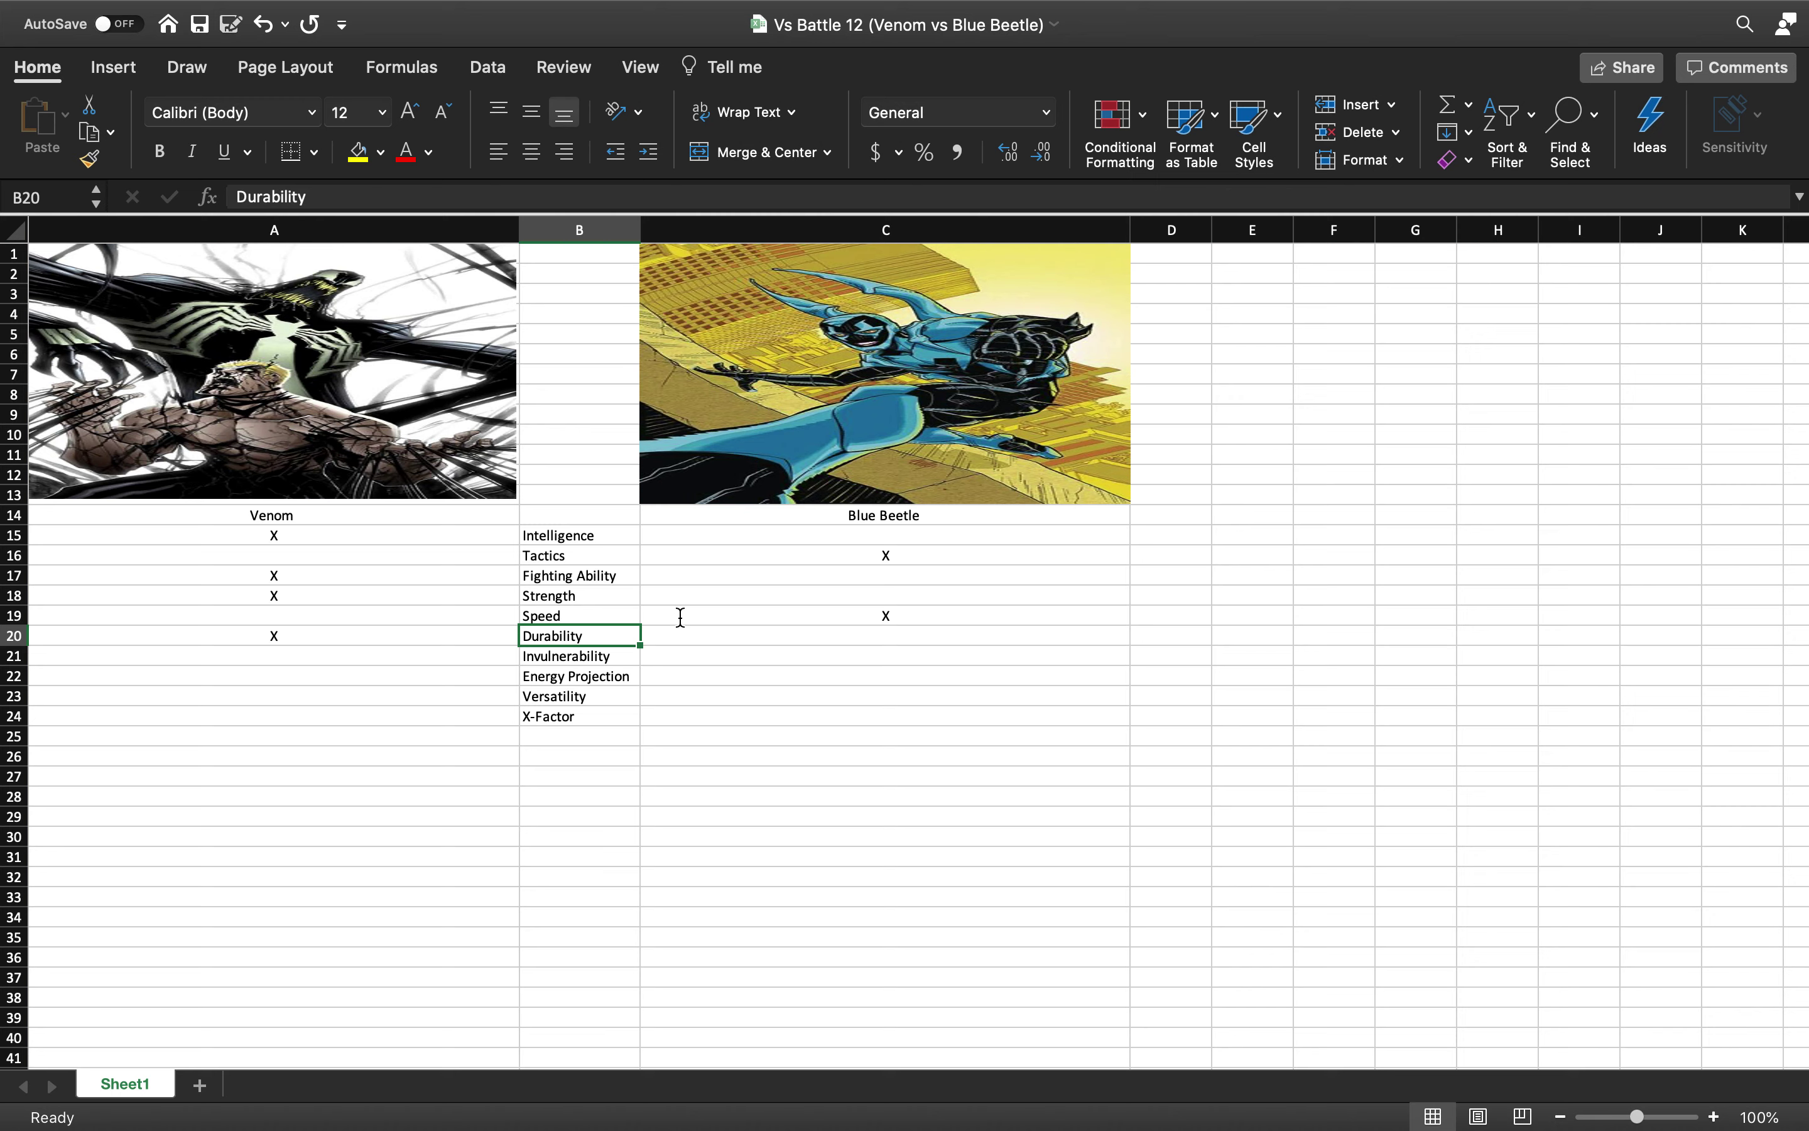
key("Down")
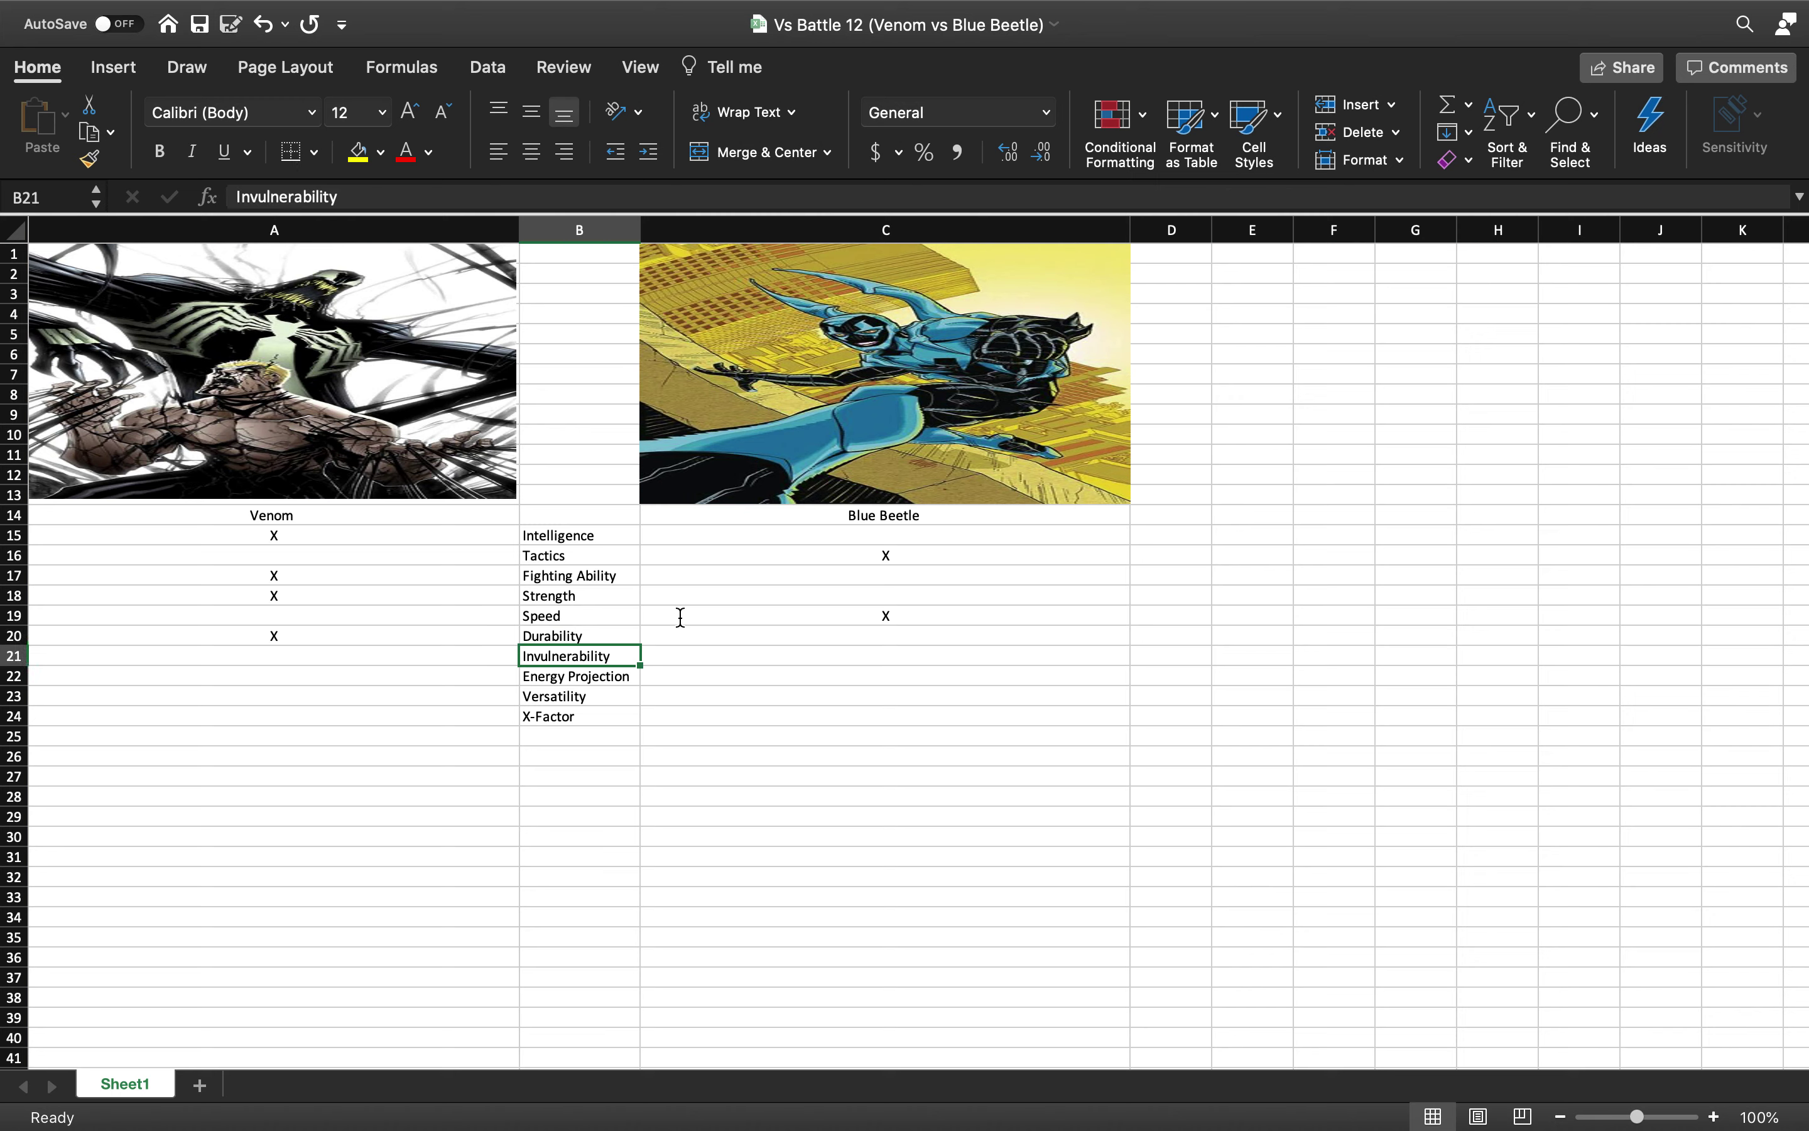
Enter an X for Blue Beetle in both the Invulnerability row and the Energy Projection row
key("shift+Right")
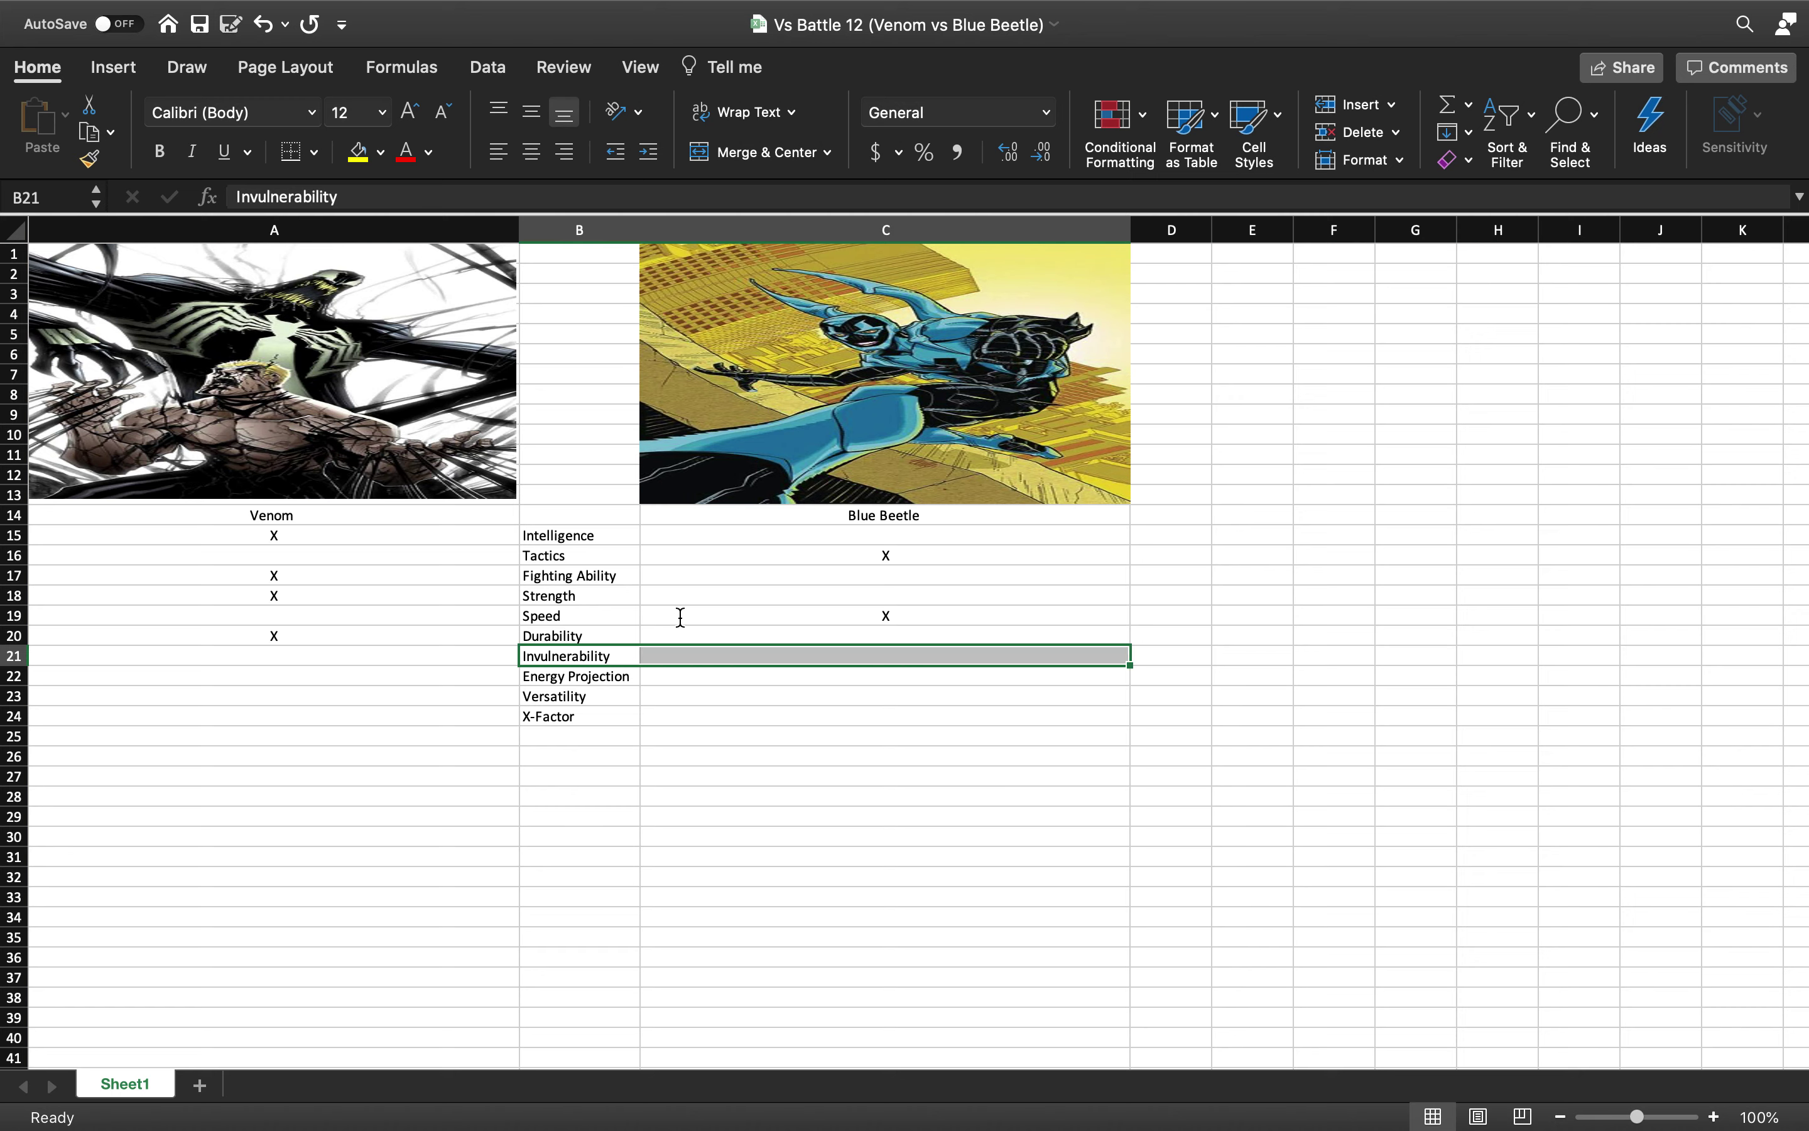
left_click(707, 658)
type("X")
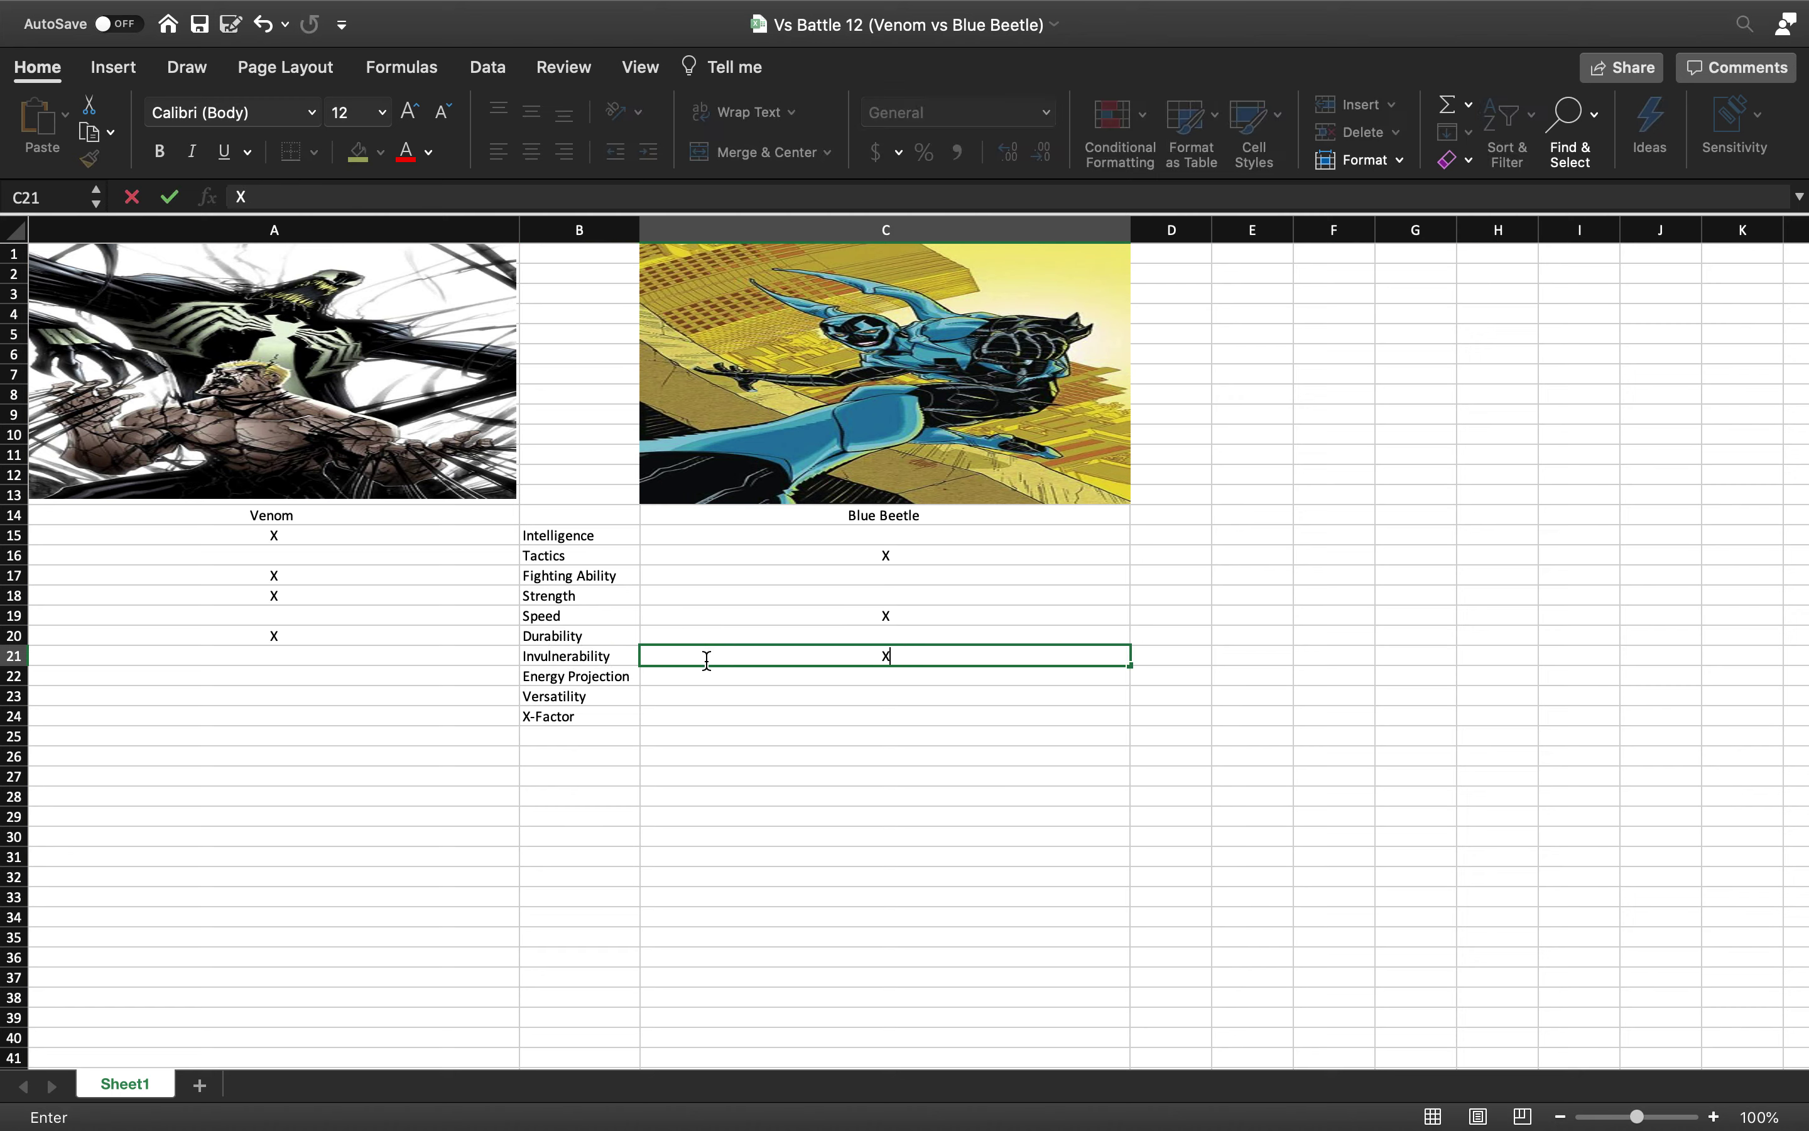
key("Left")
key("Down")
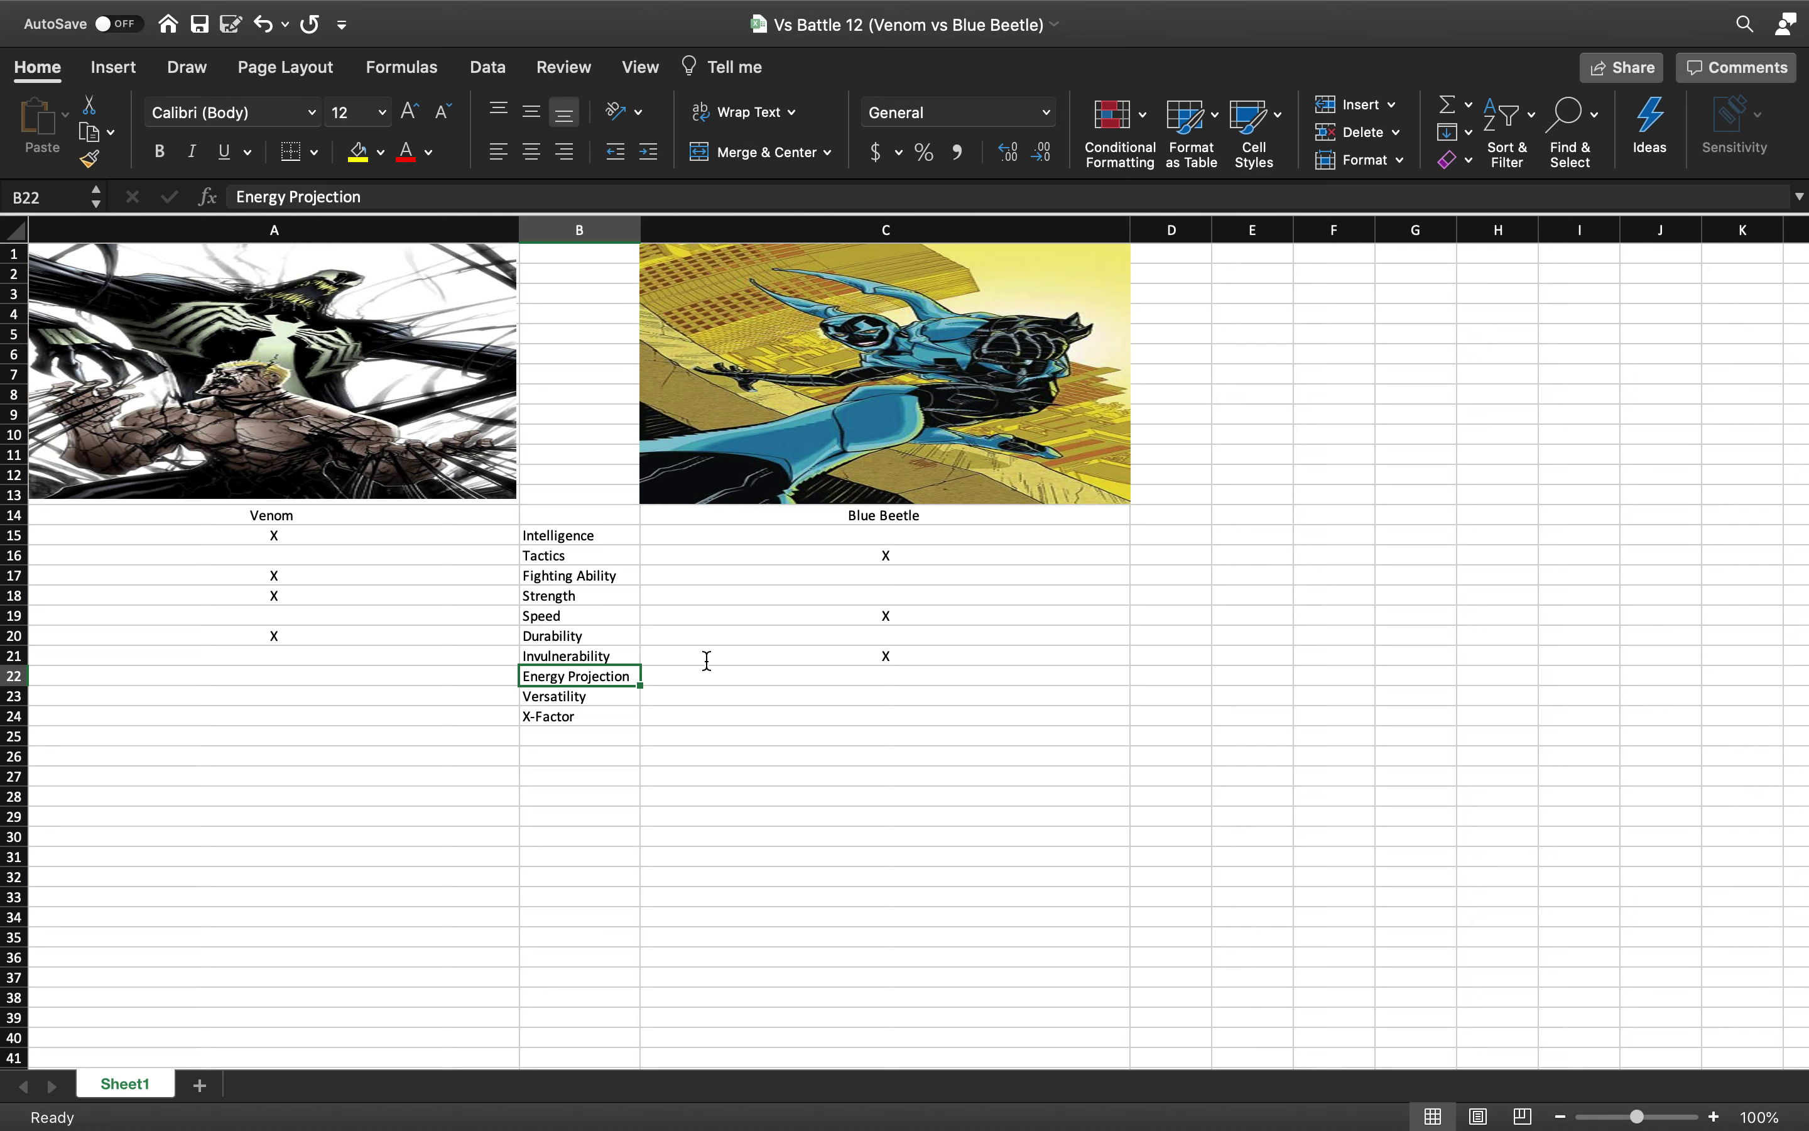
key("Tab")
type("X")
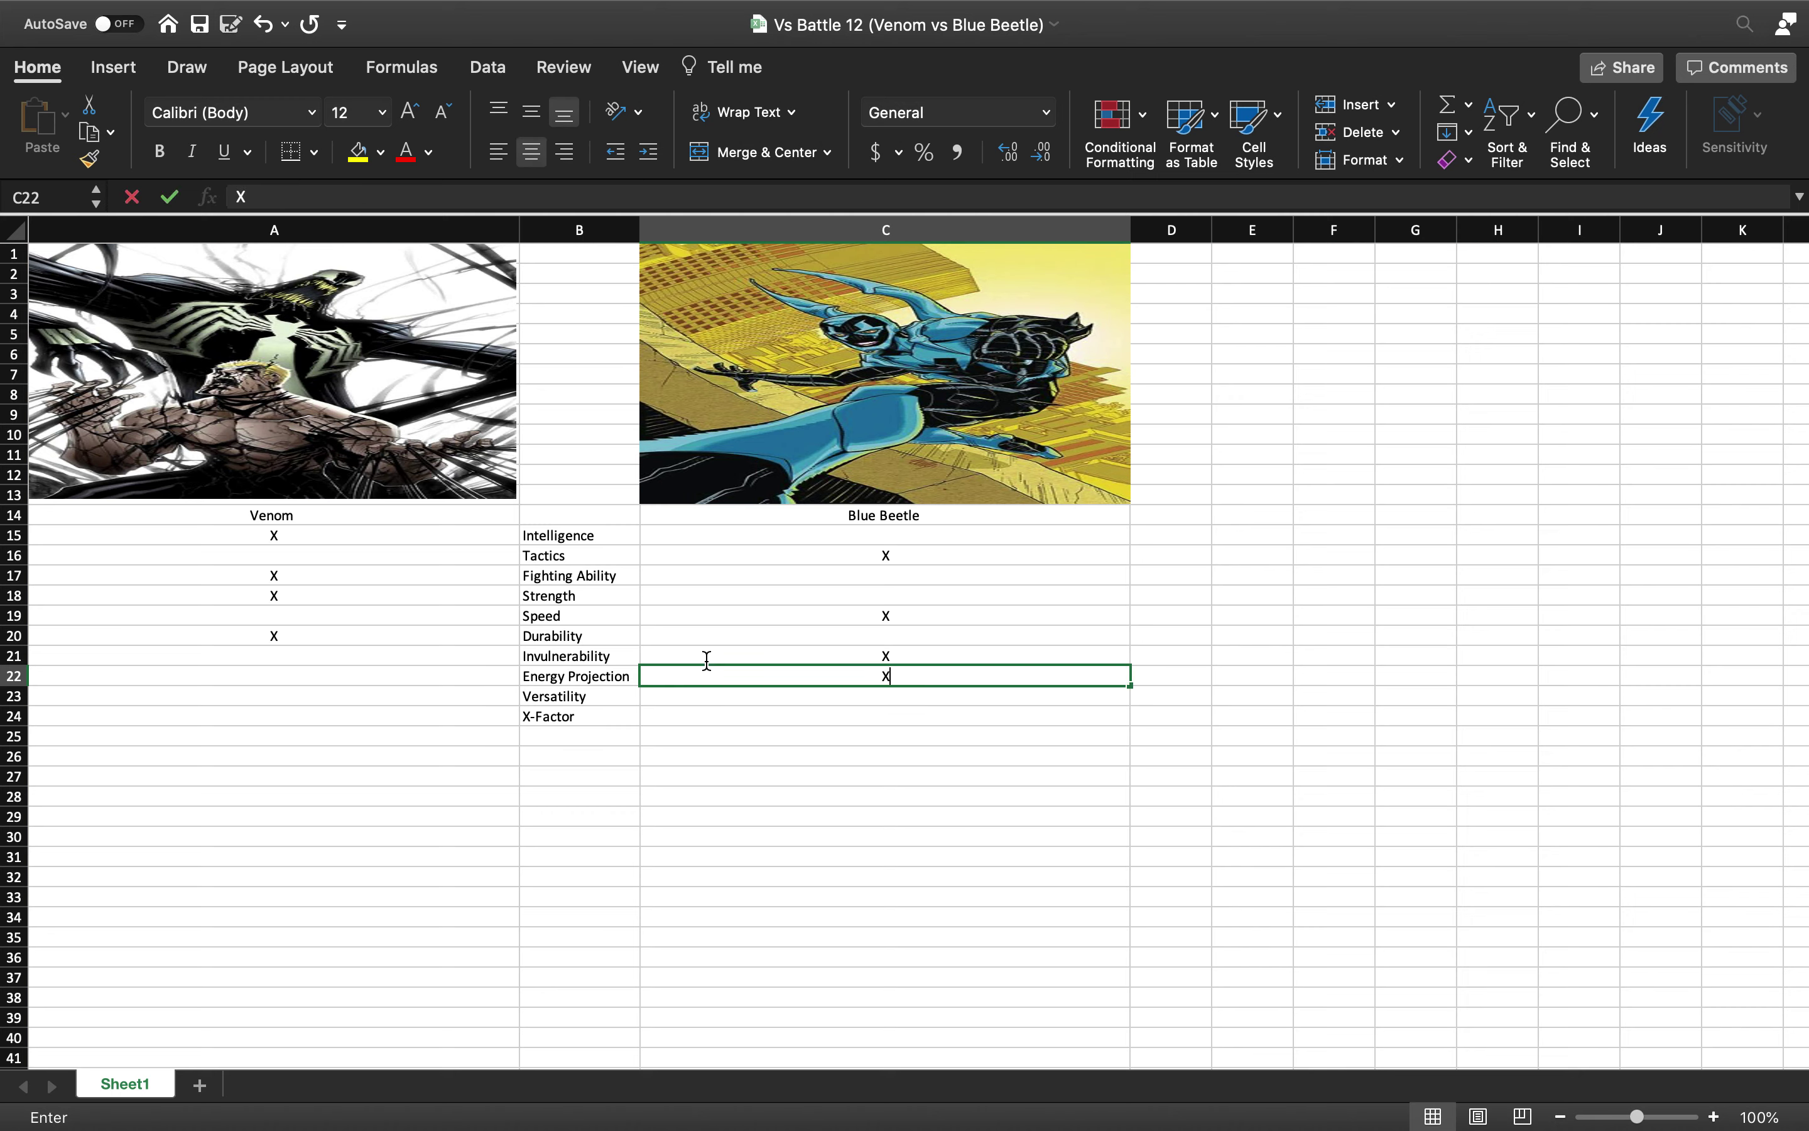
key("shift+Tab")
key("Return")
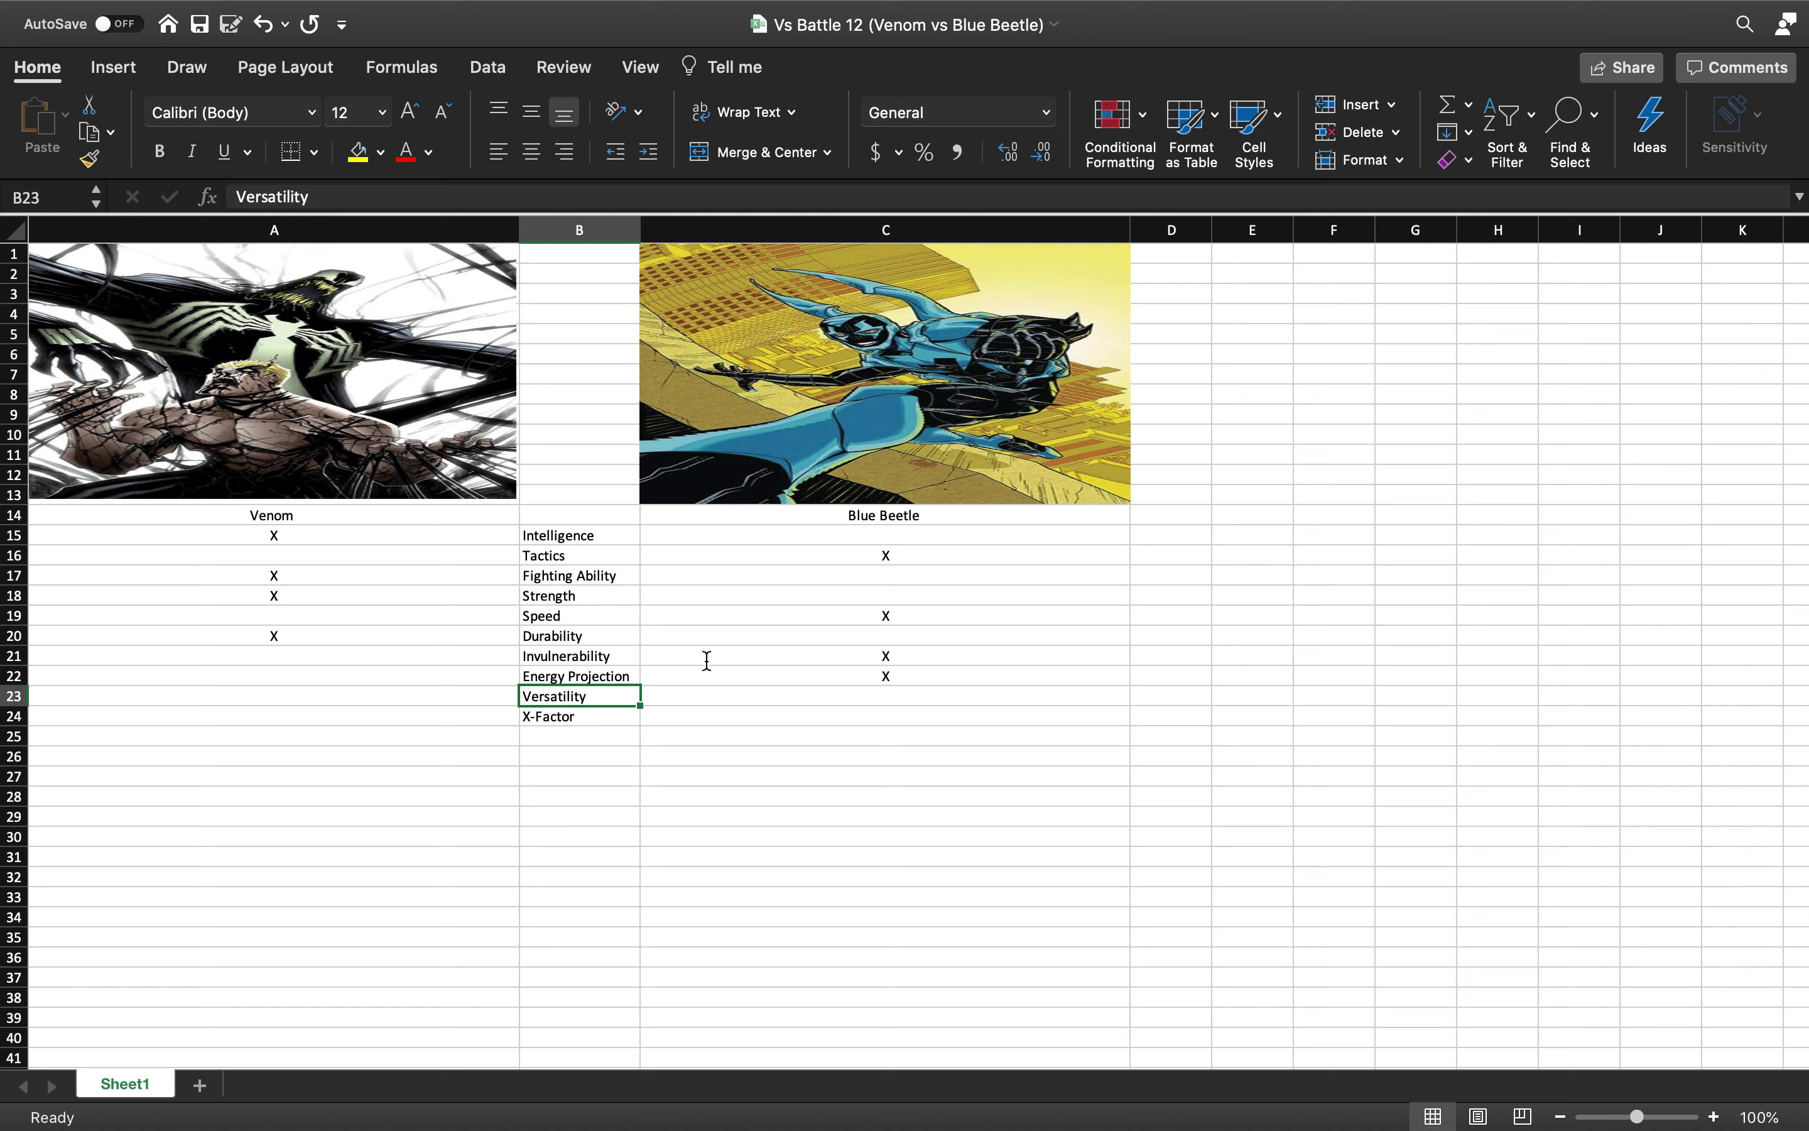
Enter an X for Blue Beetle in both the Versatility row and the X-Factor row
key("Right")
type("X")
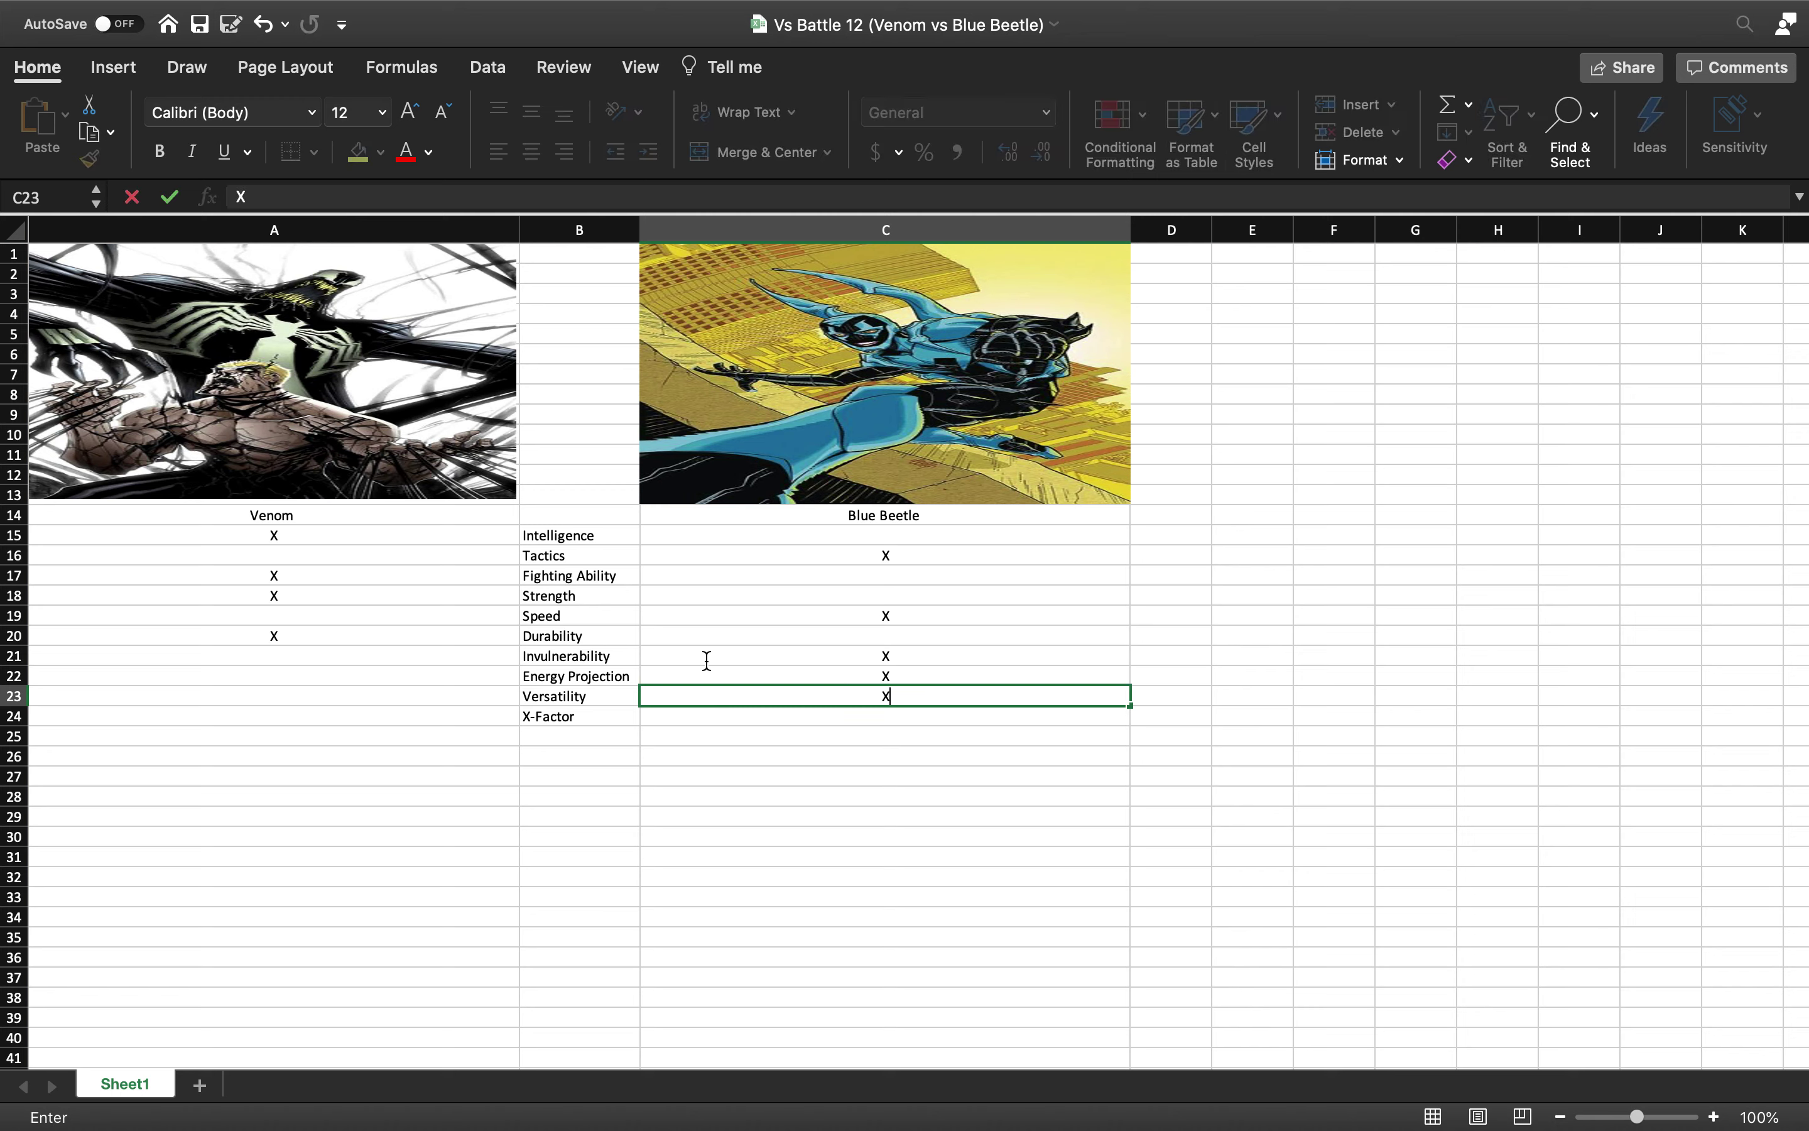
key("Left")
key("Down")
key("Right")
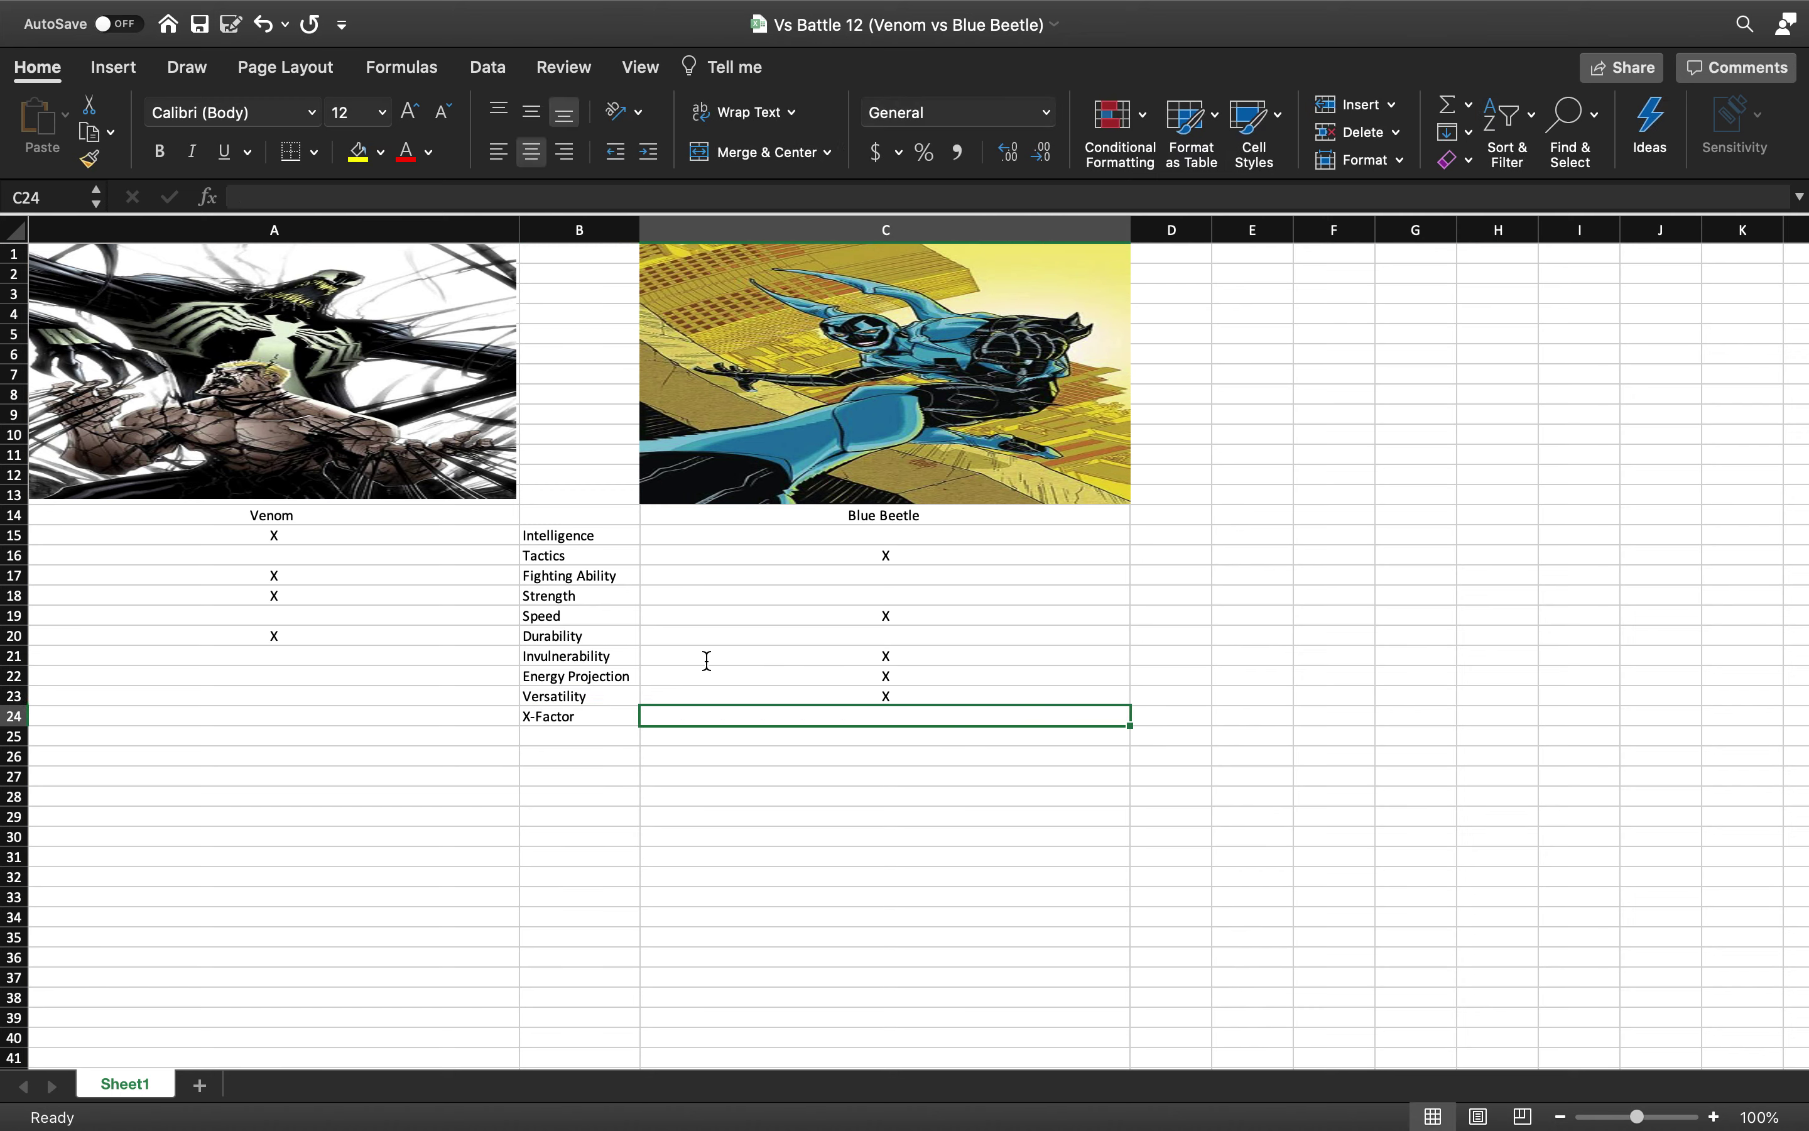
type("X")
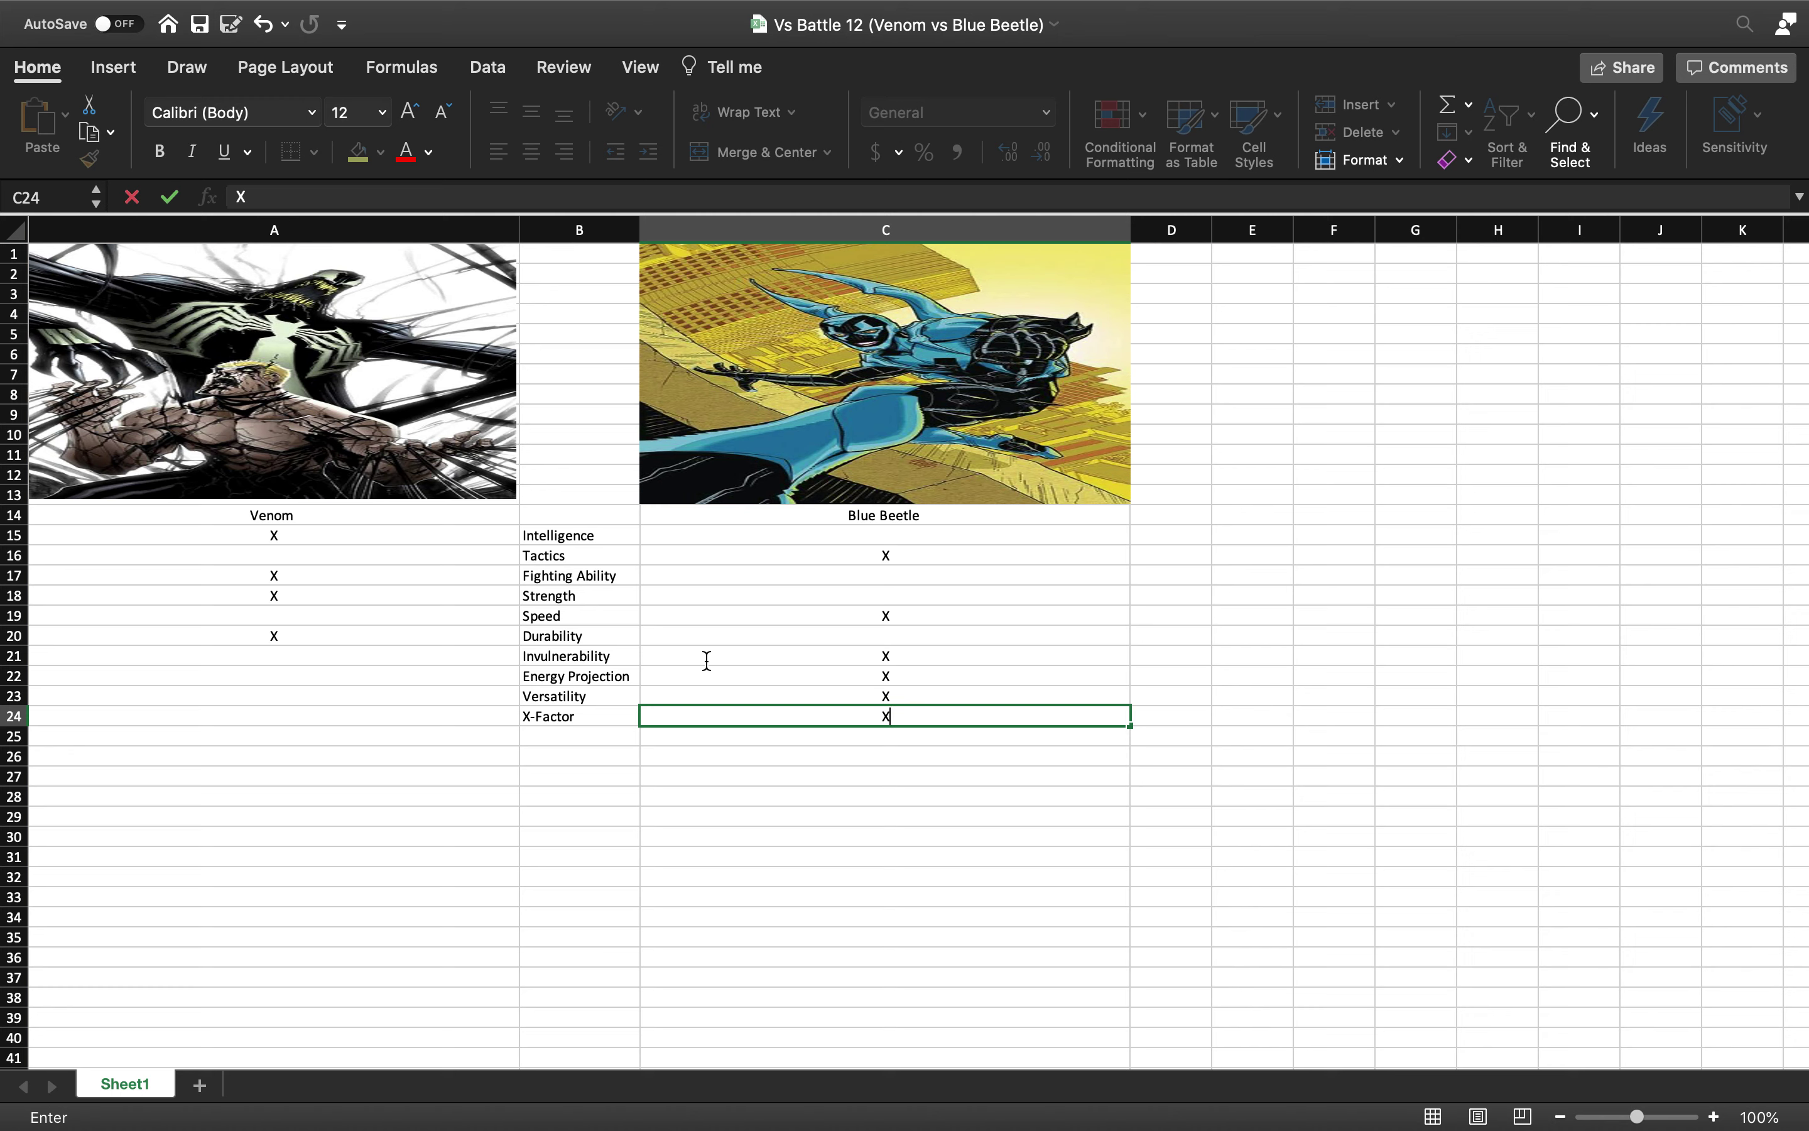
Move the block from Invulnerability to X-Factor with its marks down one row and enter "Healing Capabilities" in B21
left_click_drag(546, 656, 739, 718)
left_click_drag(625, 723, 626, 742)
left_click(606, 656)
type("Hea")
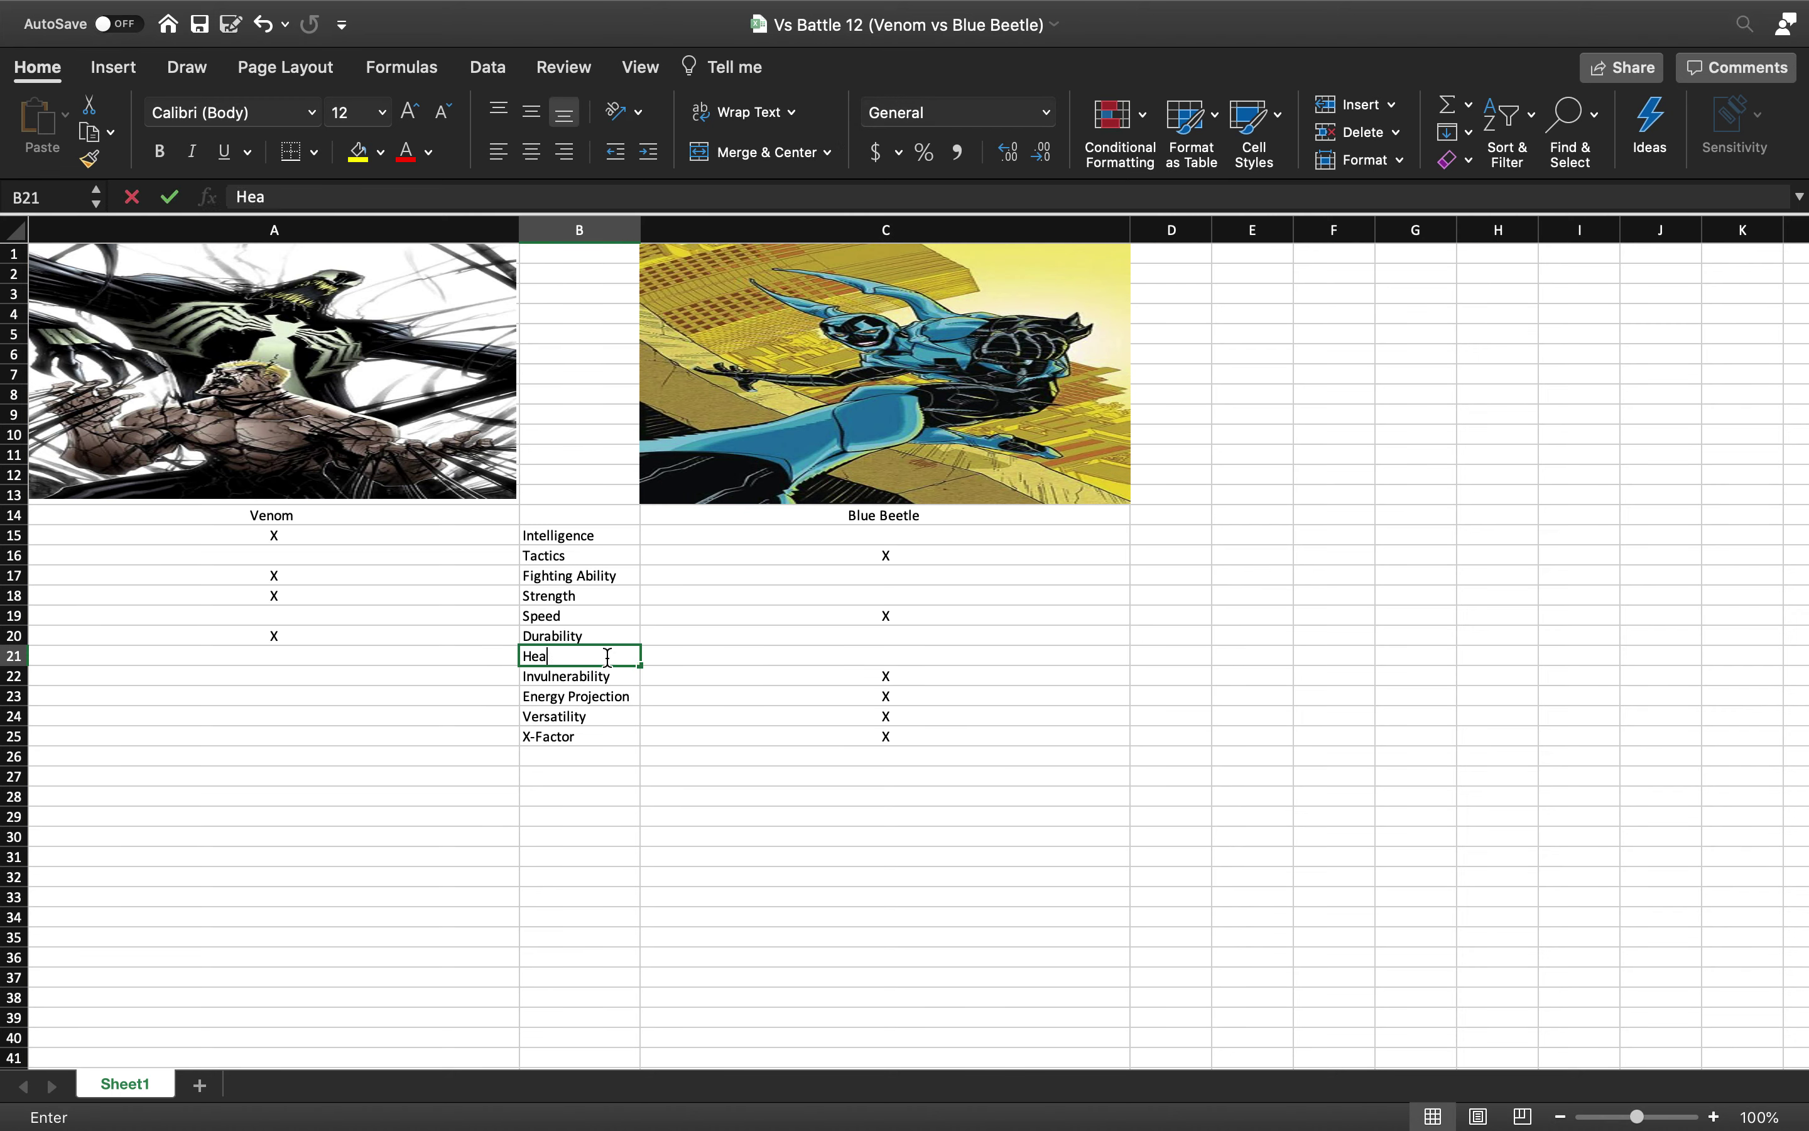
type("ling Capa")
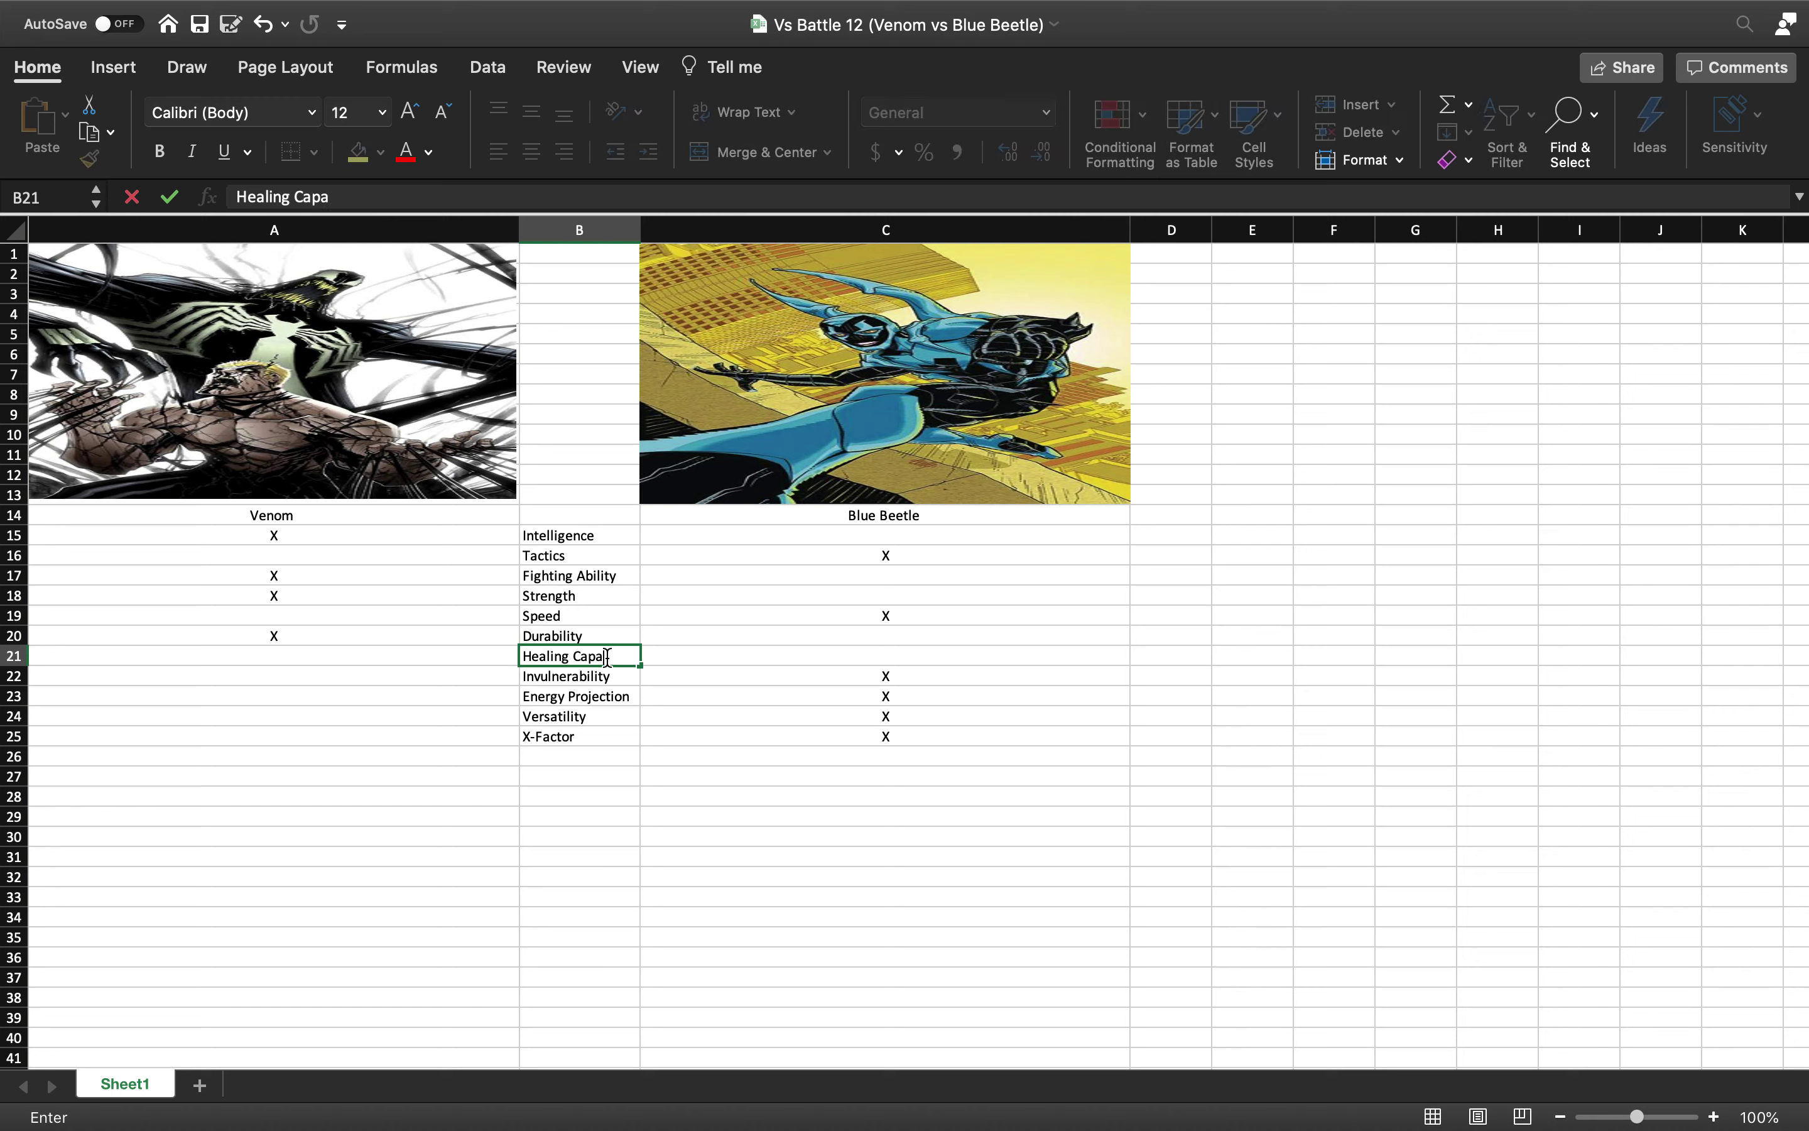
type("bilities")
Widen column B to 16.17 so the Healing Capabilities label fits
left_click(628, 229)
left_click_drag(633, 224, 648, 224)
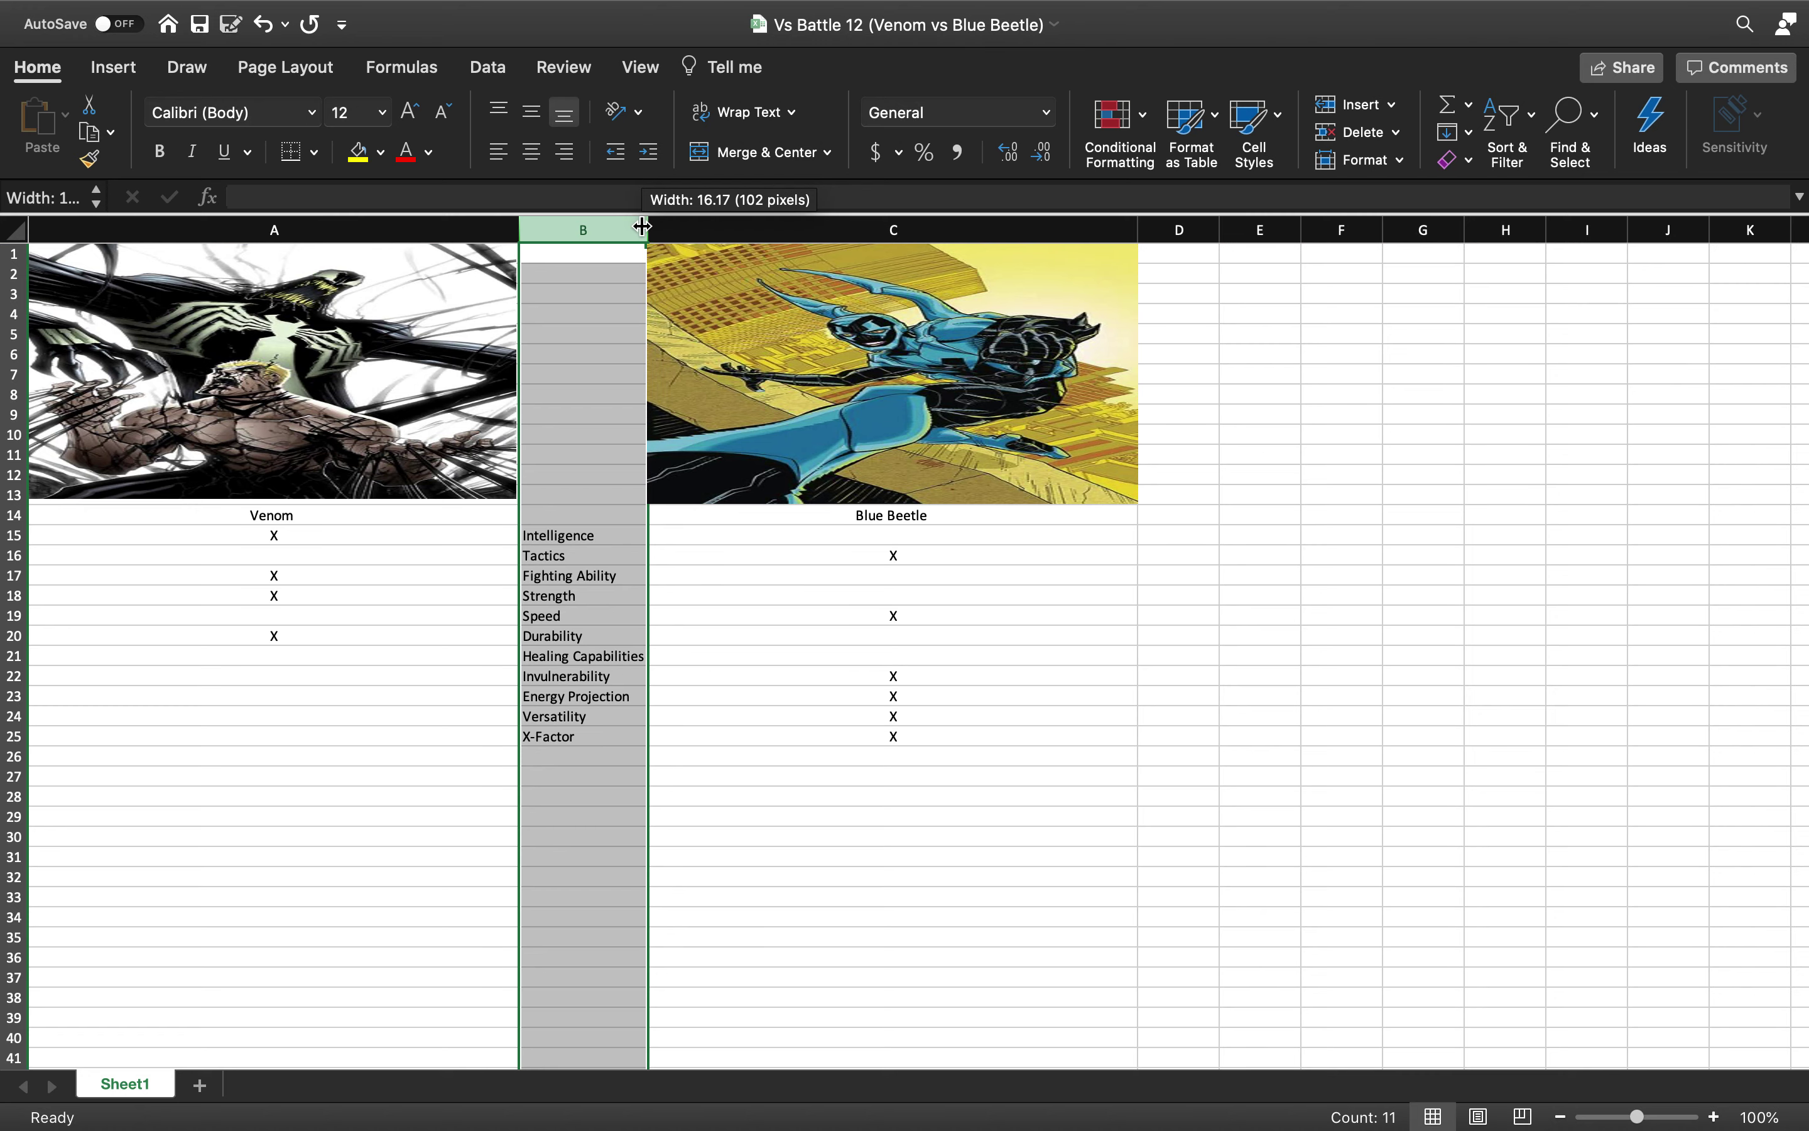
left_click(672, 662)
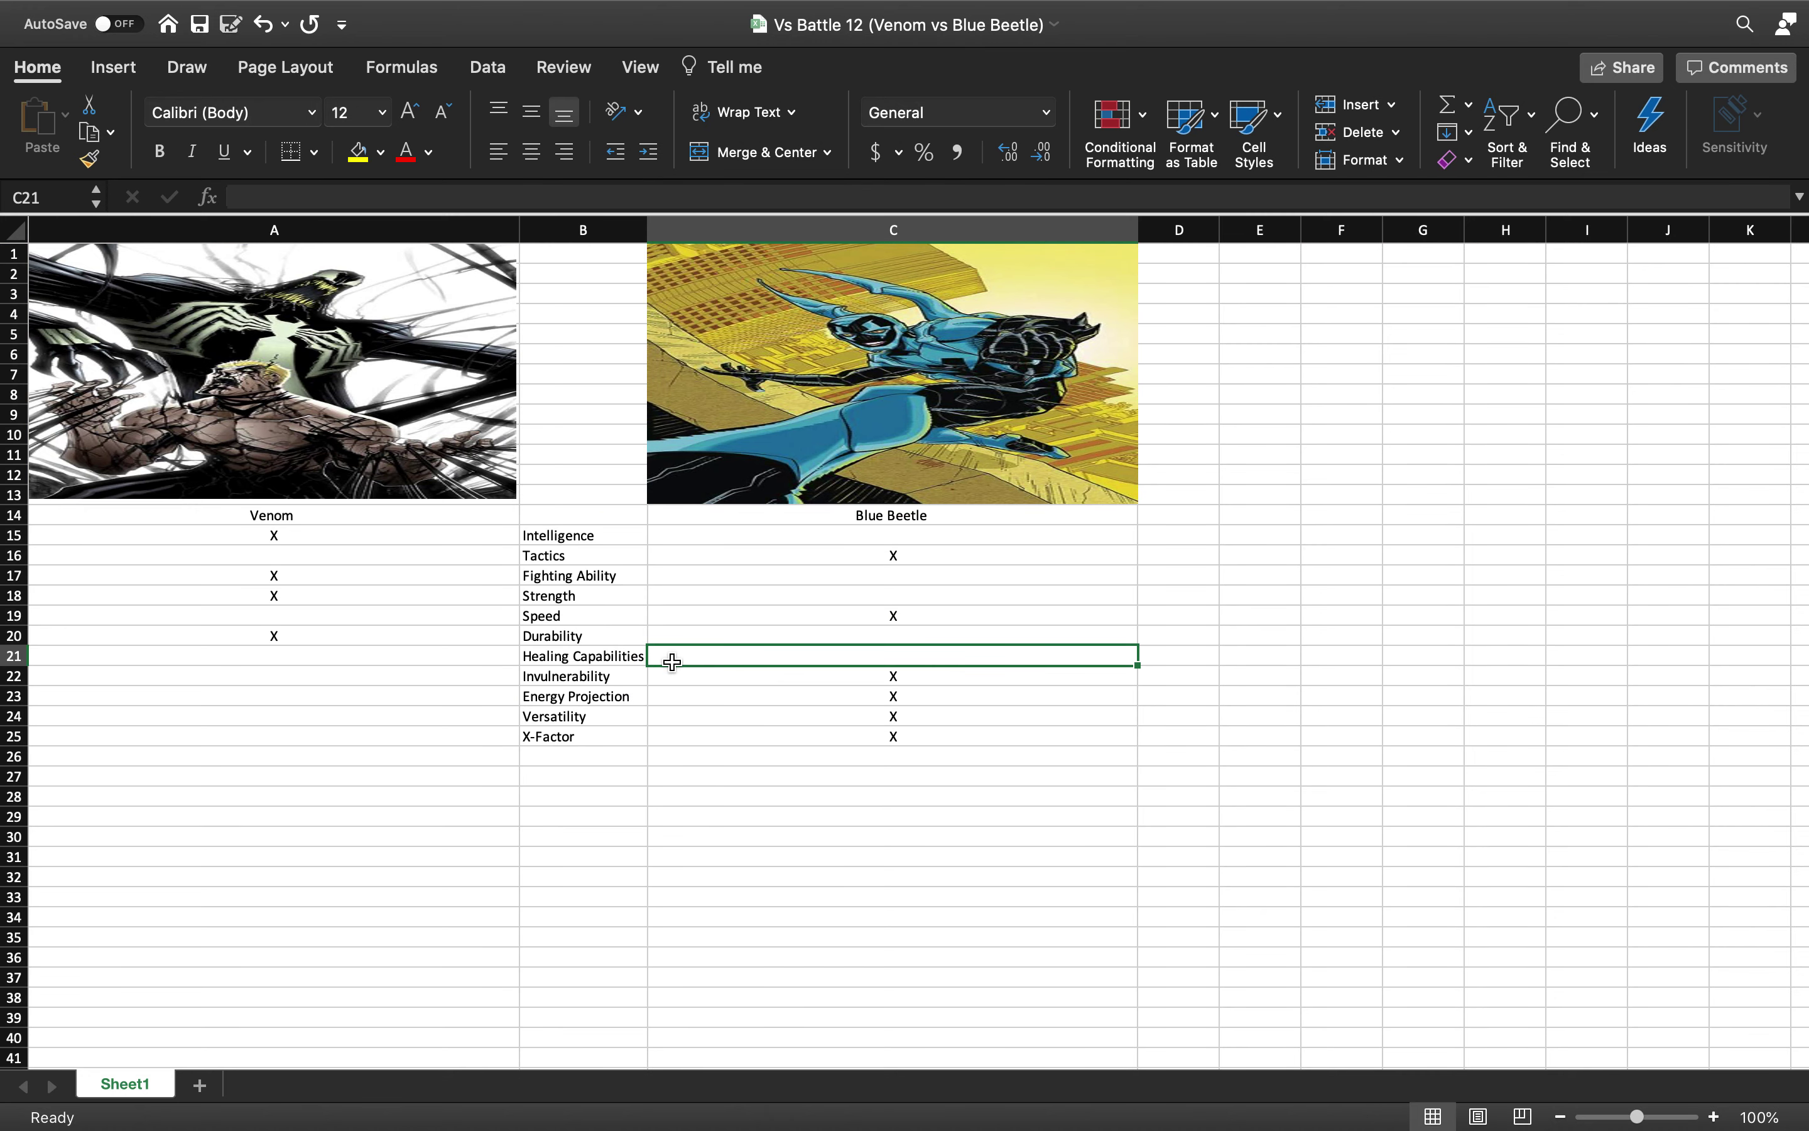
Enter an X for Venom in the Healing Capabilities row, cell A21
left_click(426, 660)
type("X")
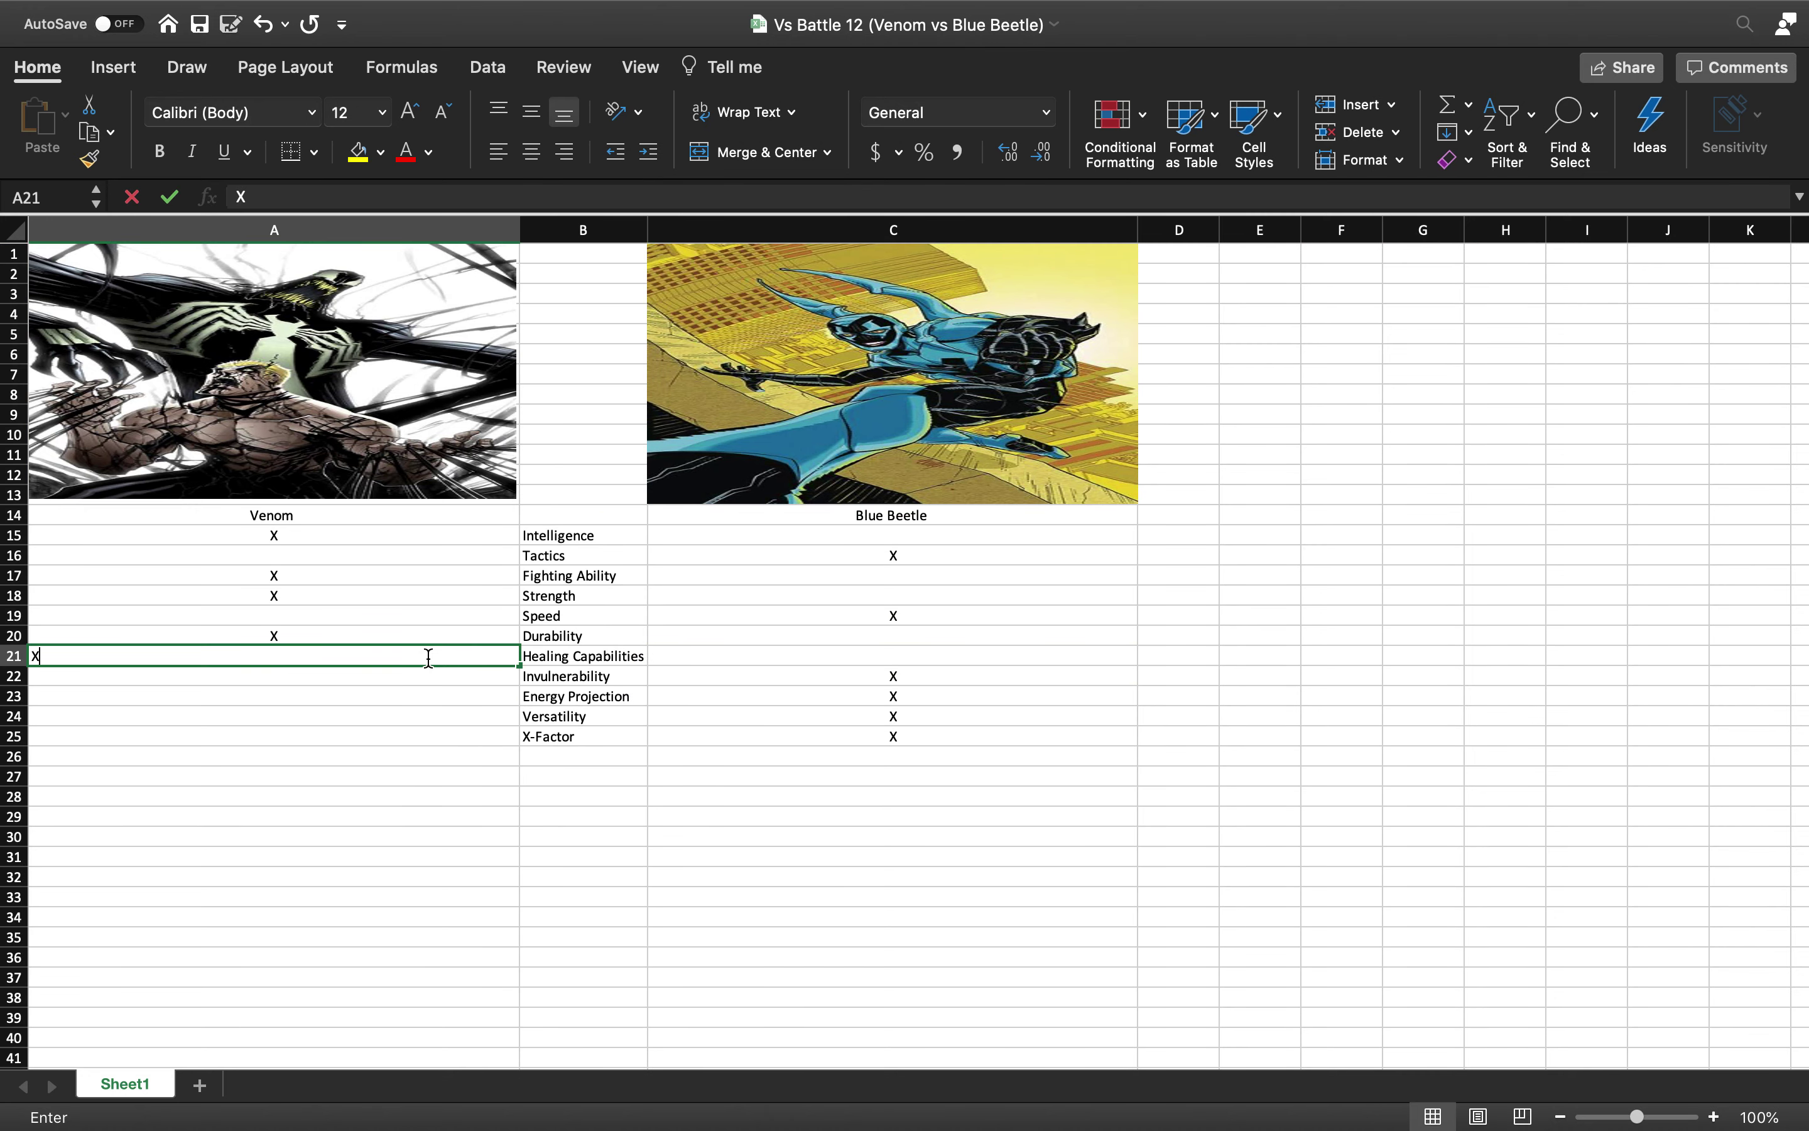
key("ctrl+Return")
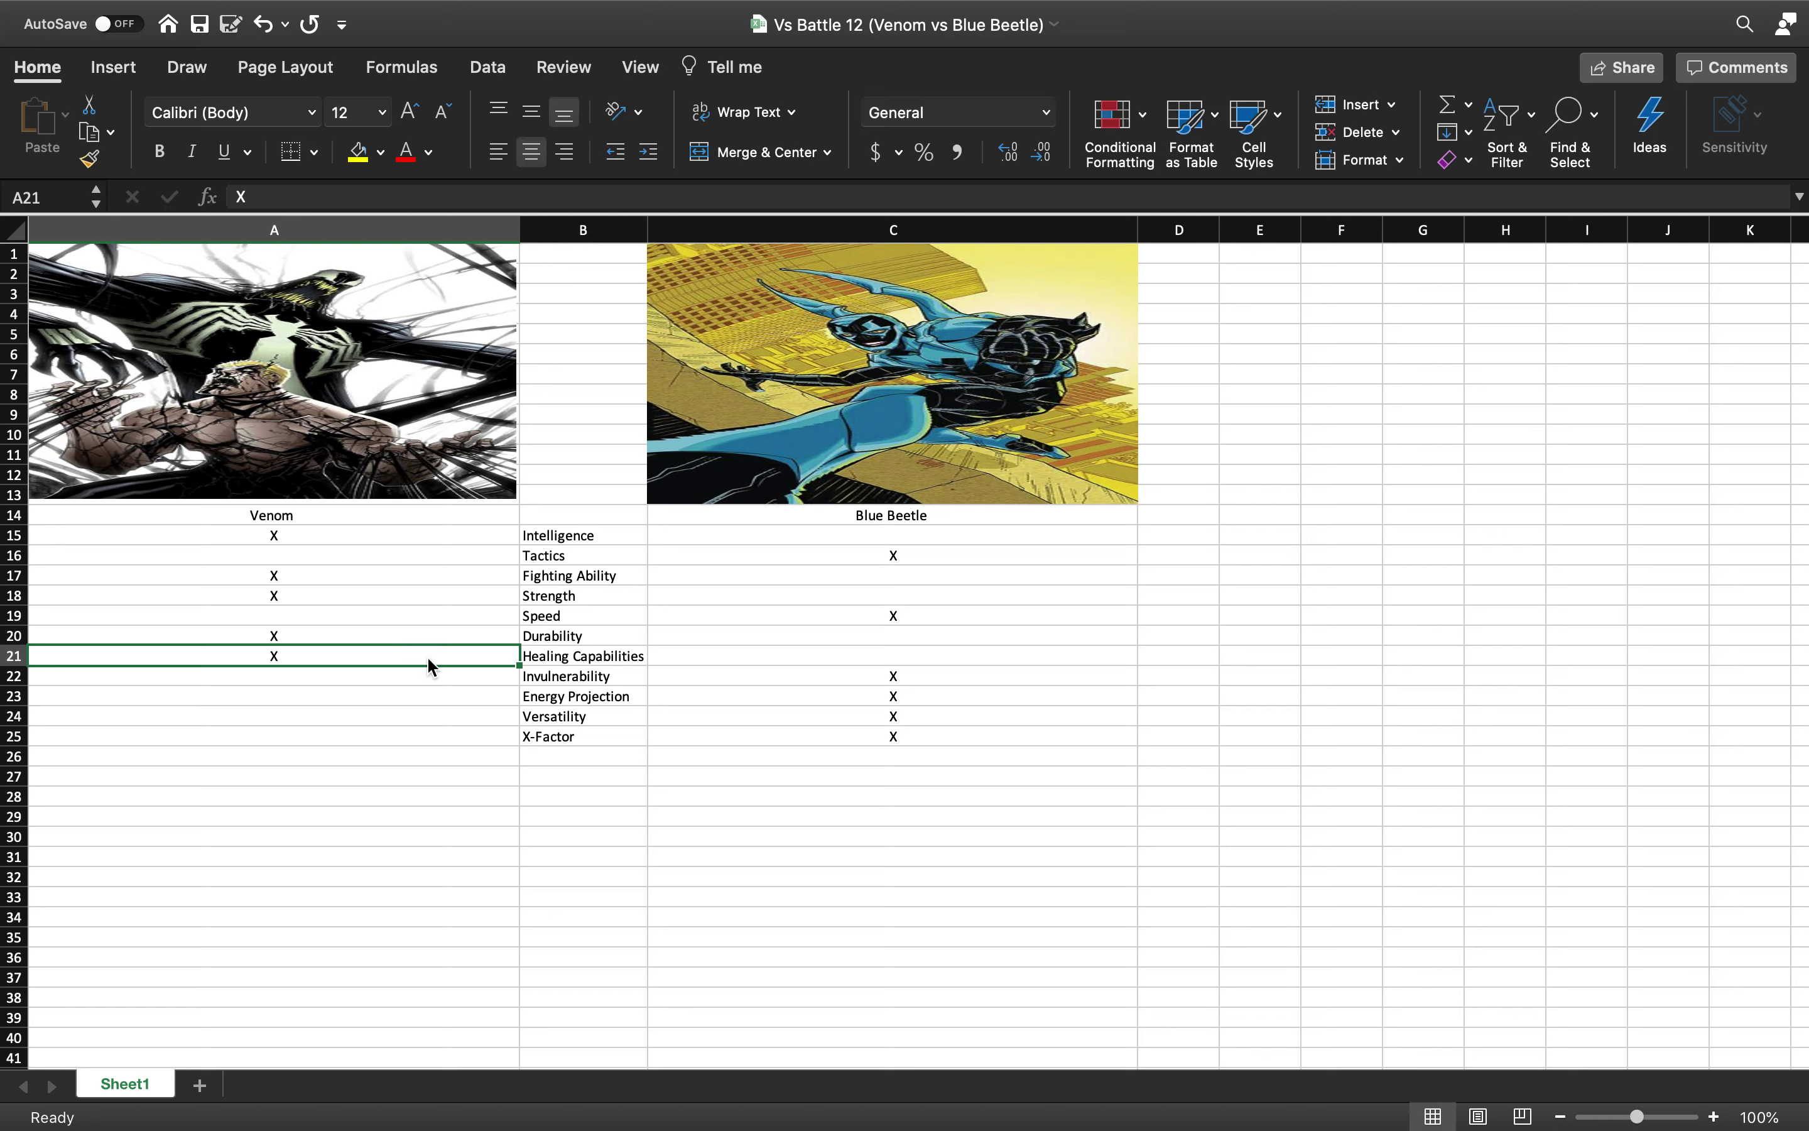
key("Tab")
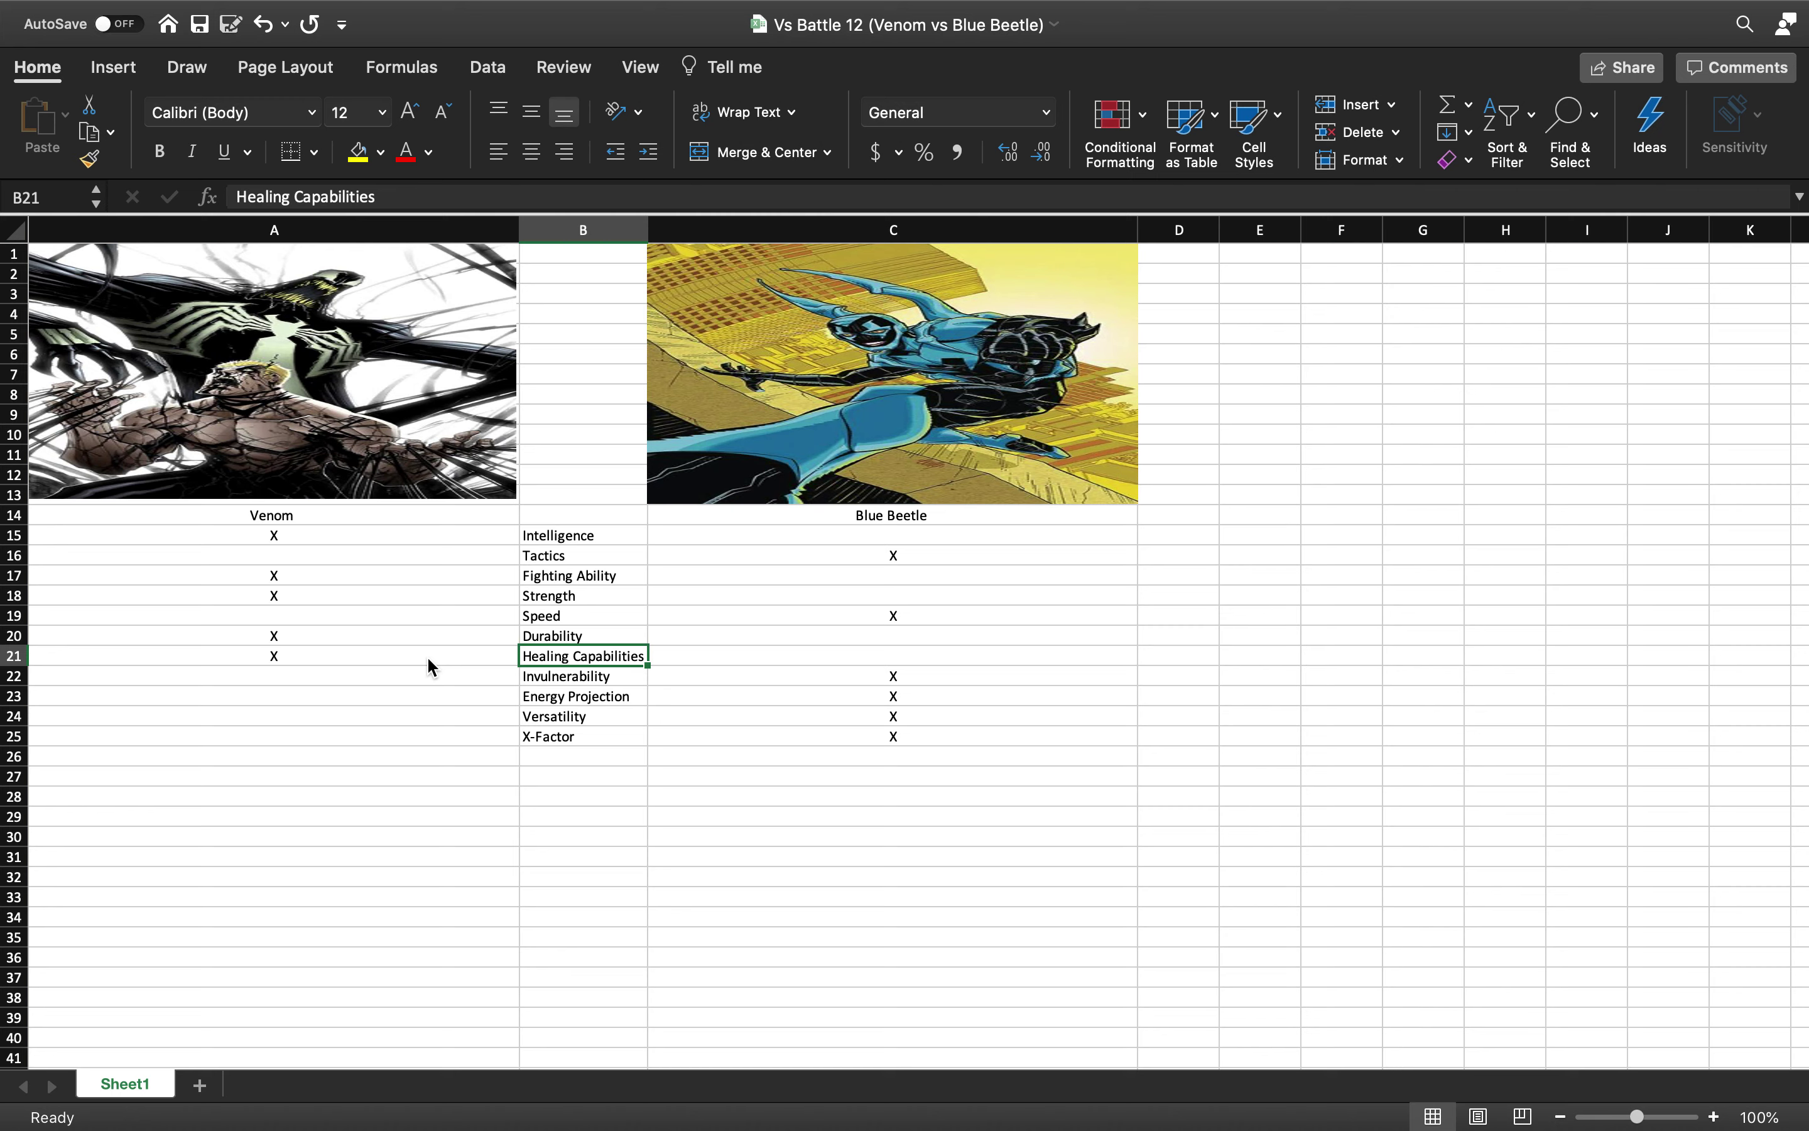
left_click(427, 656)
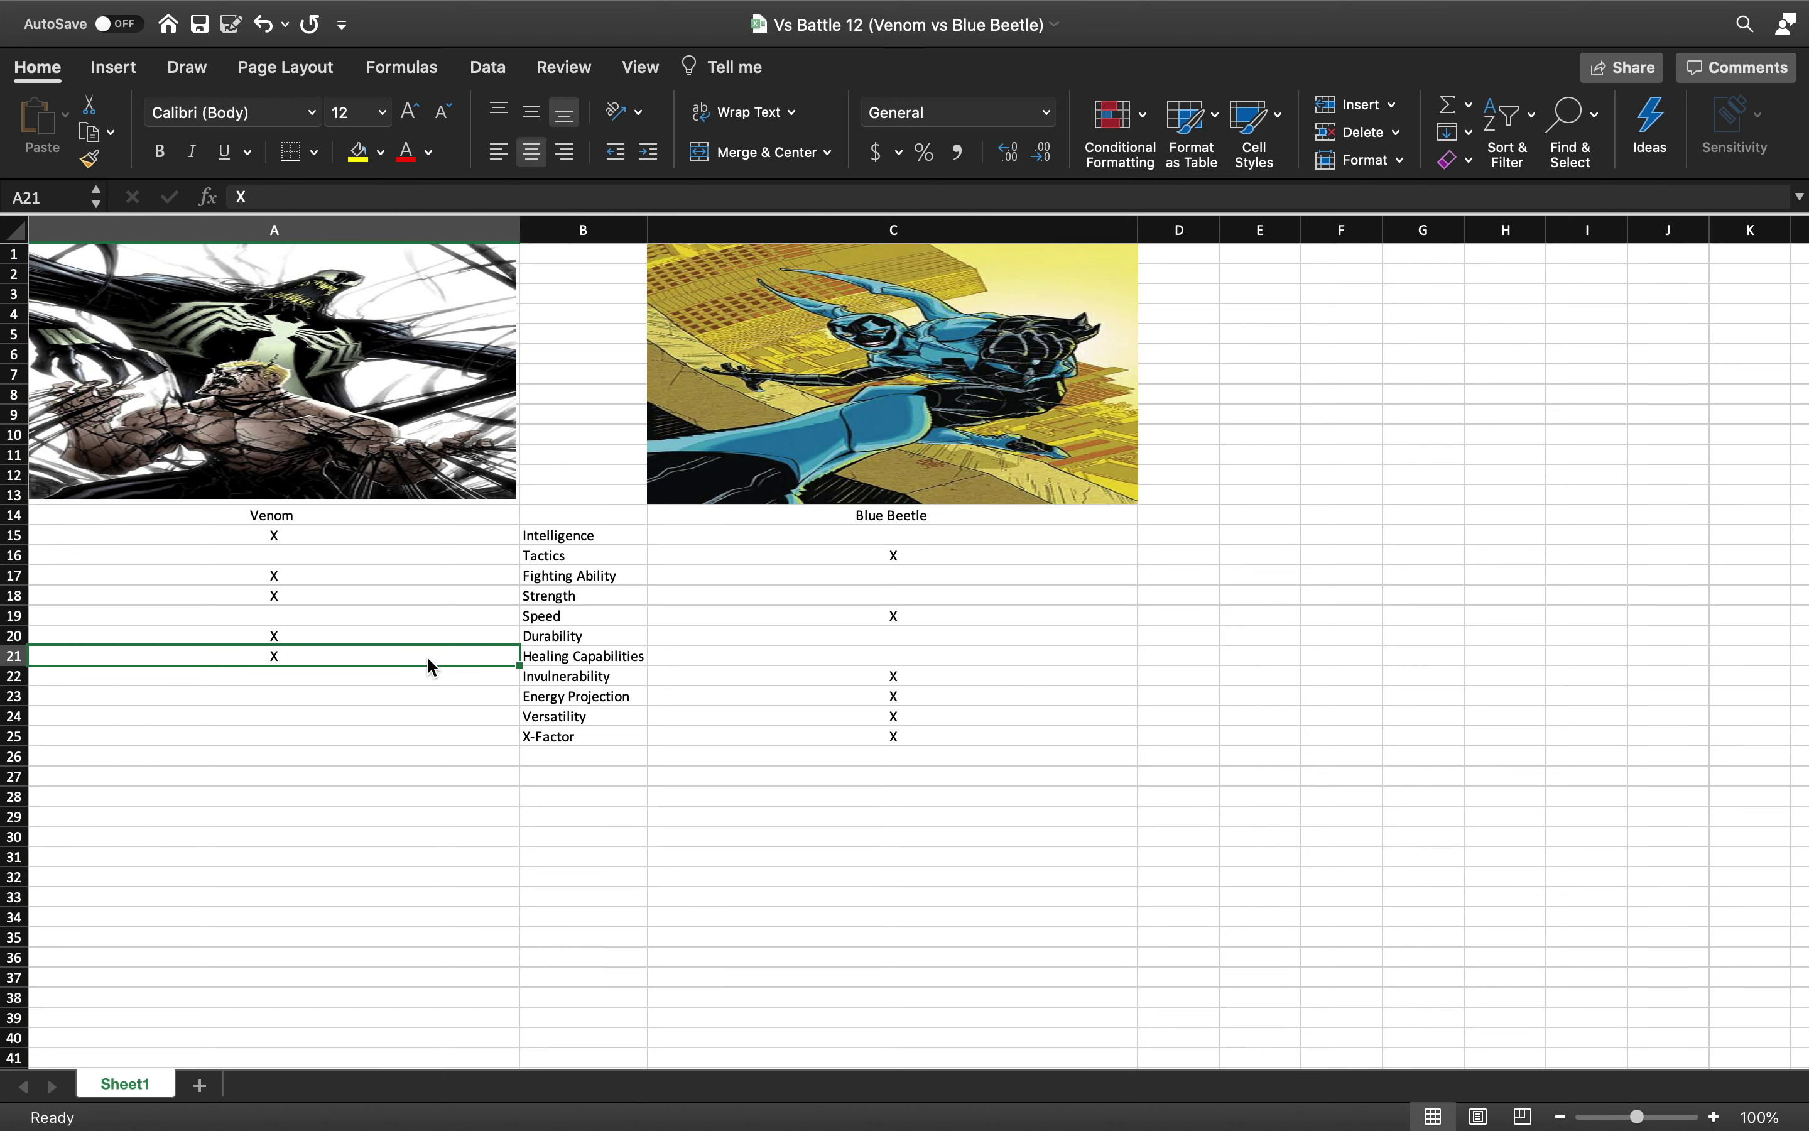